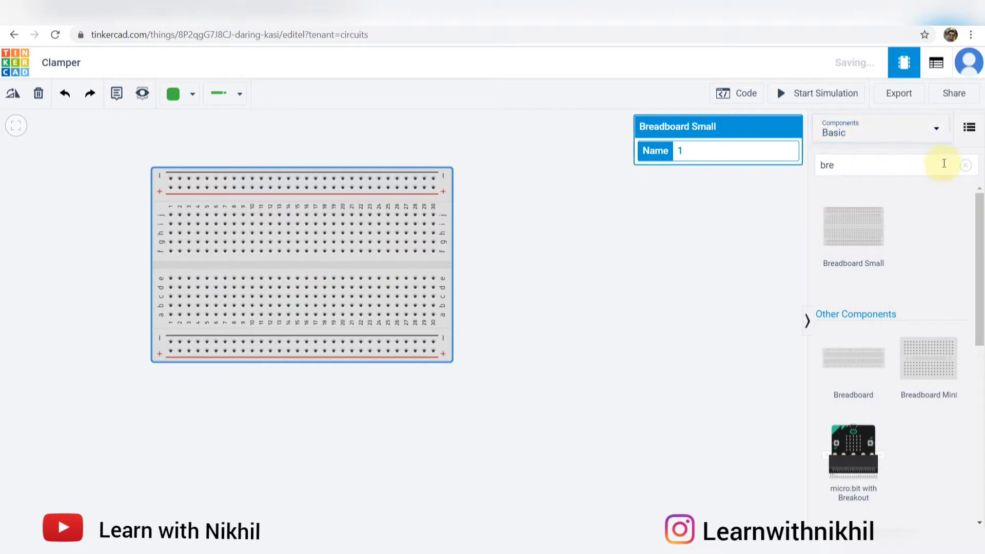
Find the capacitors in the component library and place a polarized capacitor above the breadboard
left_click(965, 165)
type("capa")
left_click_drag(860, 369, 259, 139)
left_click(330, 150)
scroll(330, 150, "down", 2)
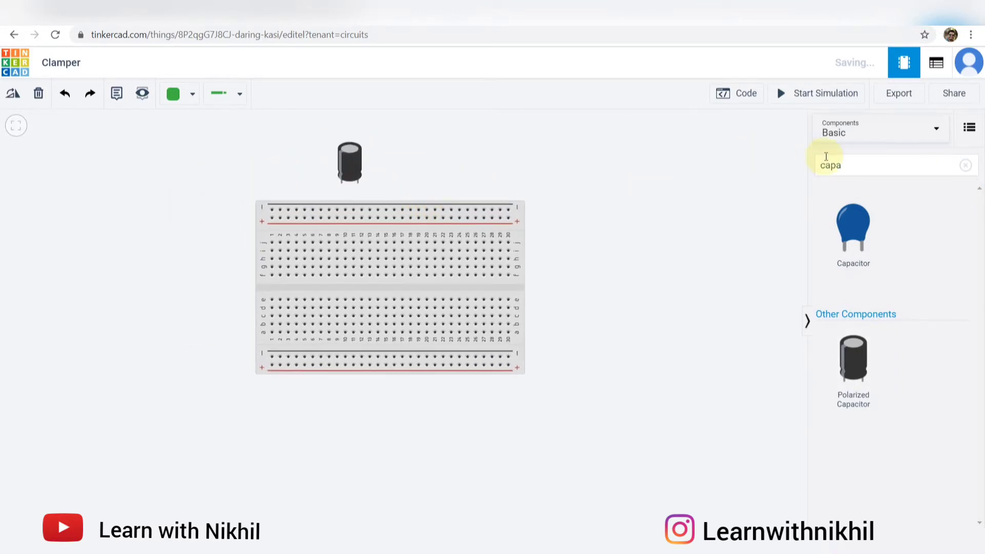
Find the function generator in the component library and place it to the left of the breadboard
left_click(966, 165)
left_click(863, 158)
type("fun")
left_click_drag(871, 251, 143, 242)
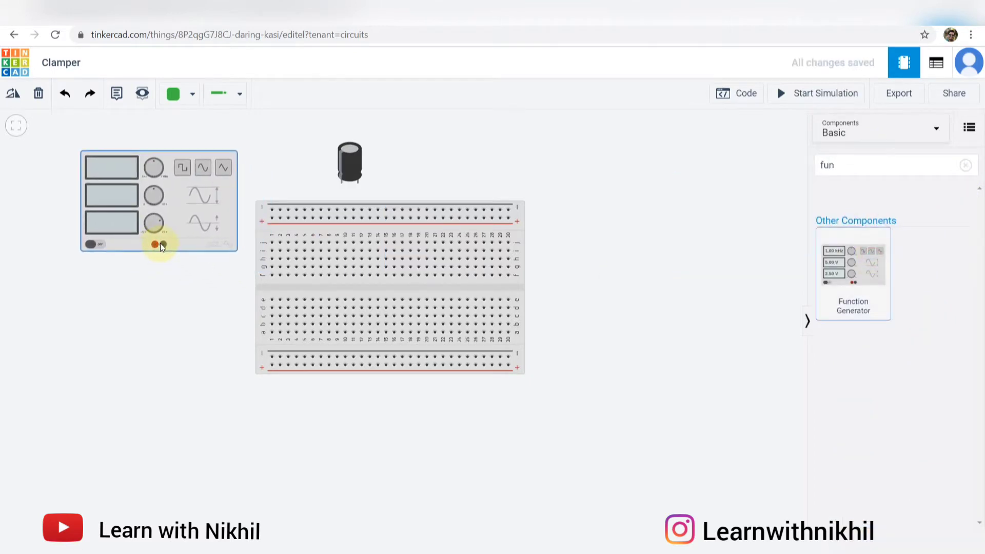
Add a resistor and a standard diode in the empty area to the right of the breadboard
left_click(965, 165)
left_click_drag(856, 225, 617, 284)
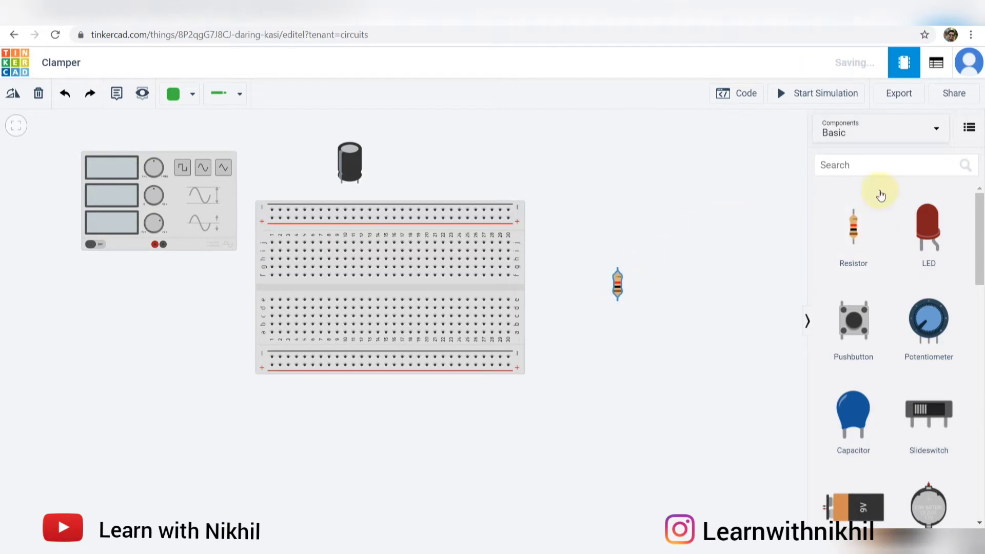
left_click(906, 162)
type("dio")
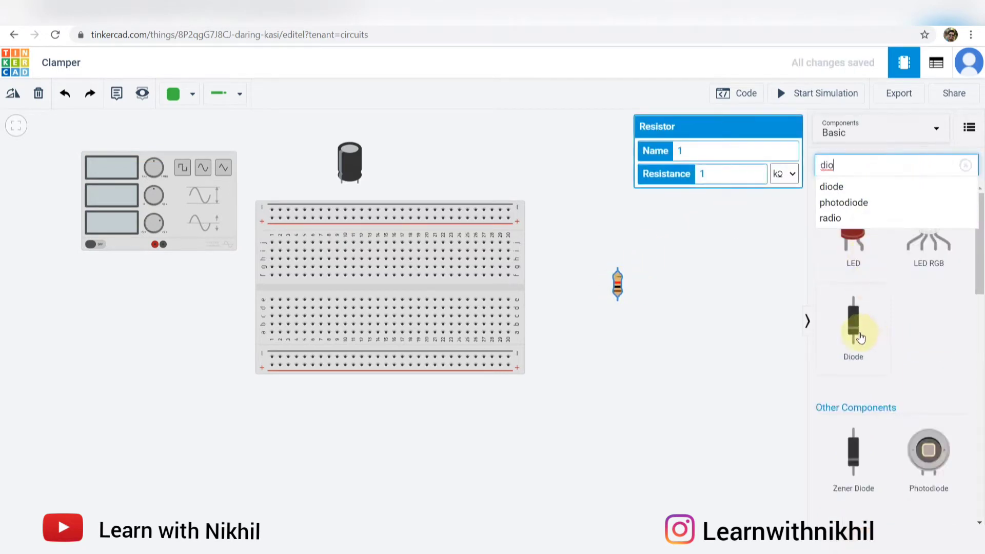
left_click_drag(855, 325, 568, 199)
Find the oscilloscope in the component library and place one to the right of the diode
left_click(966, 165)
left_click(883, 167)
type("osc")
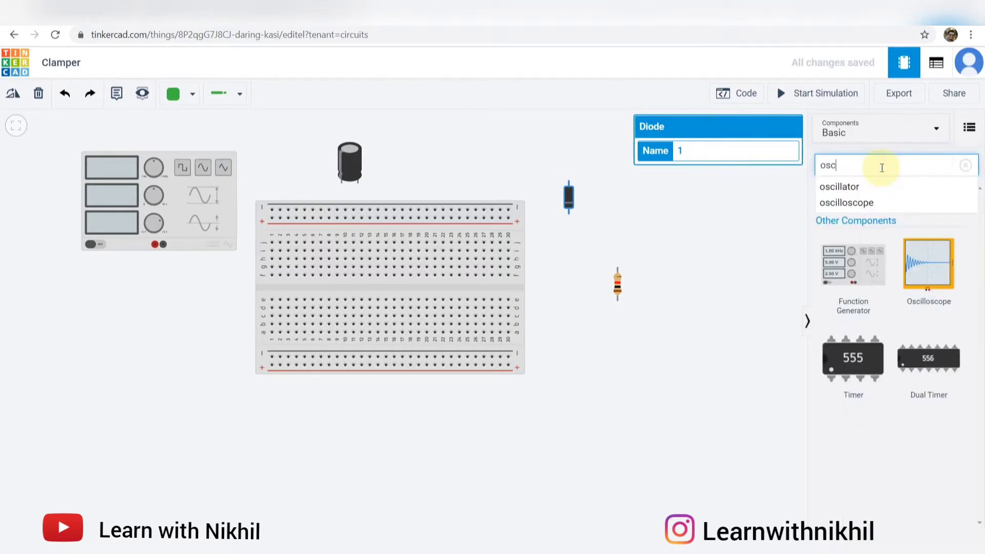
left_click_drag(915, 262, 709, 255)
scroll(716, 267, "down", 1)
left_click(745, 317)
Duplicate the oscilloscope and place the copy above the breadboard
left_click(747, 235)
key("ctrl+c")
key("ctrl+v")
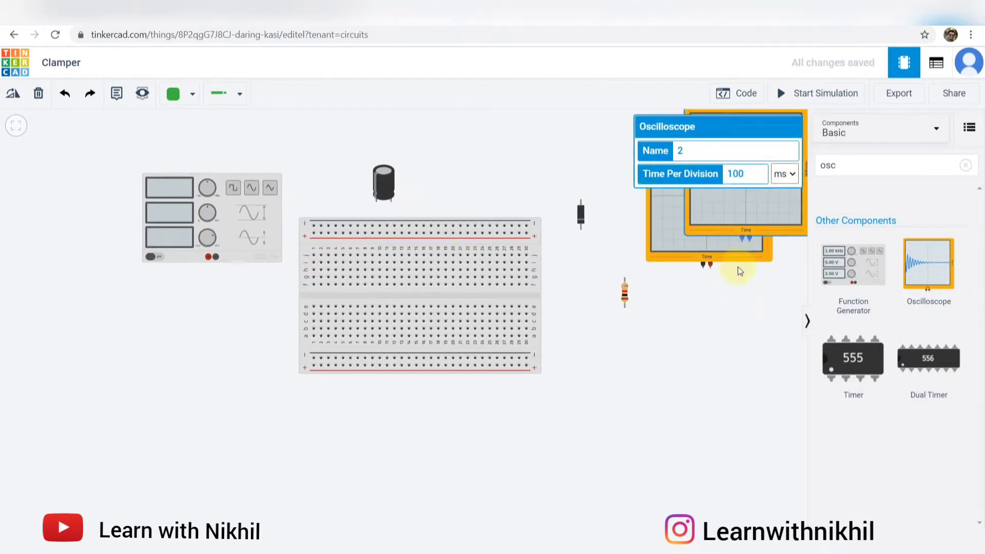
left_click(474, 168)
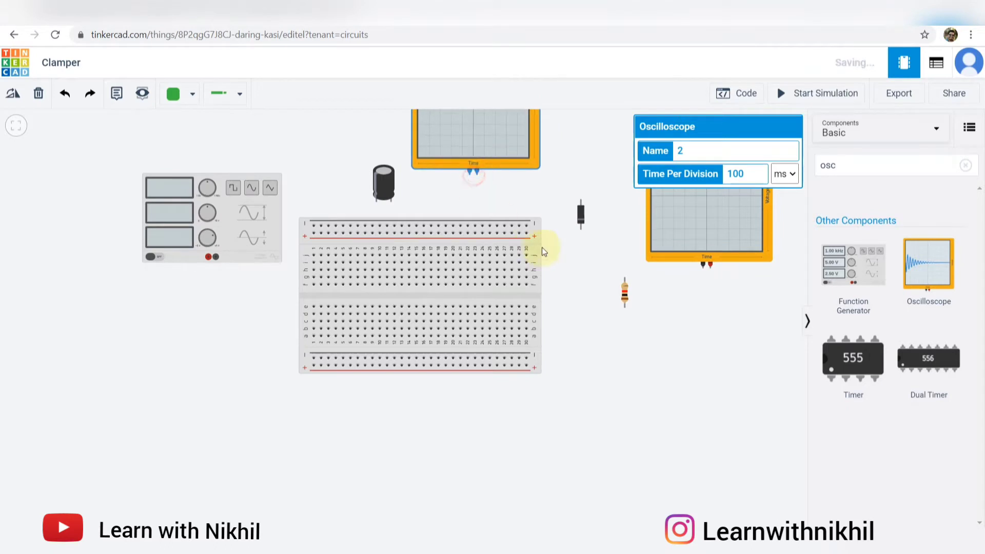
scroll(533, 204, "down", 1)
left_click_drag(534, 205, 541, 266)
Move the original oscilloscope up beside its copy, and shift the function generator upward, clear of the breadboard's left side
left_click(669, 263)
left_click_drag(669, 264, 625, 190)
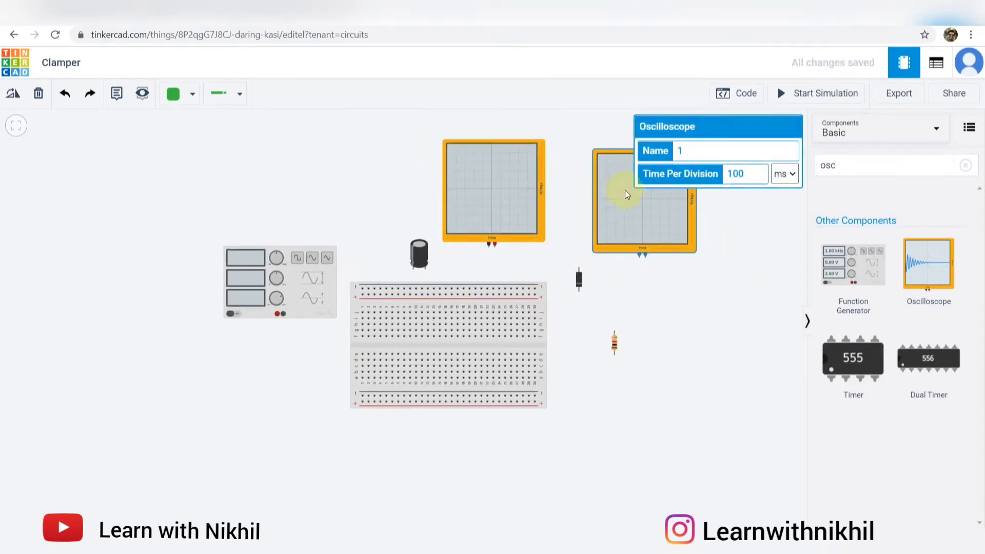
left_click(640, 297)
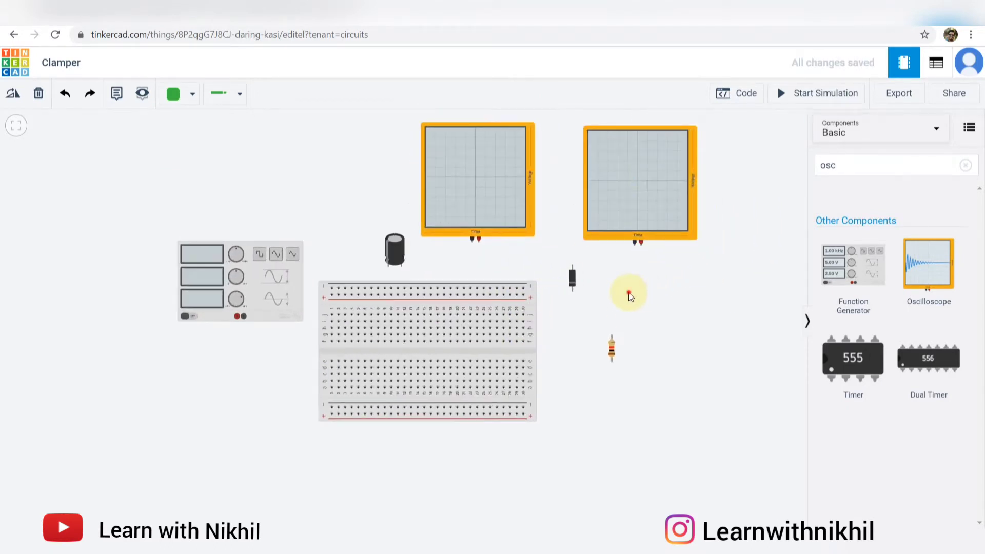
scroll(670, 280, "up", 5)
left_click(587, 255)
left_click_drag(362, 269, 364, 180)
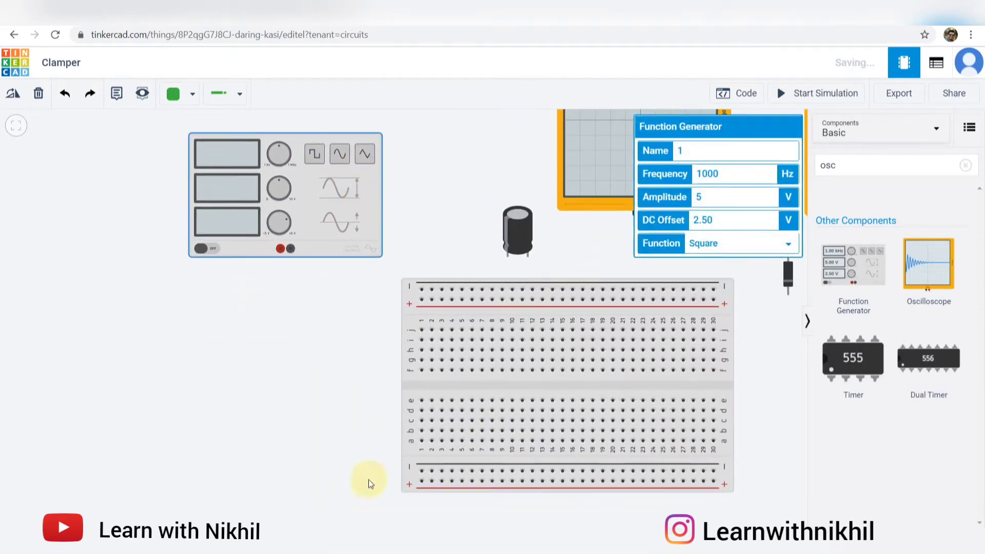
Check the positive clamper schematic in clamper ckt.jpg and seat the polarized capacitor on the breadboard with its leads in columns 7 and 9
left_click(386, 530)
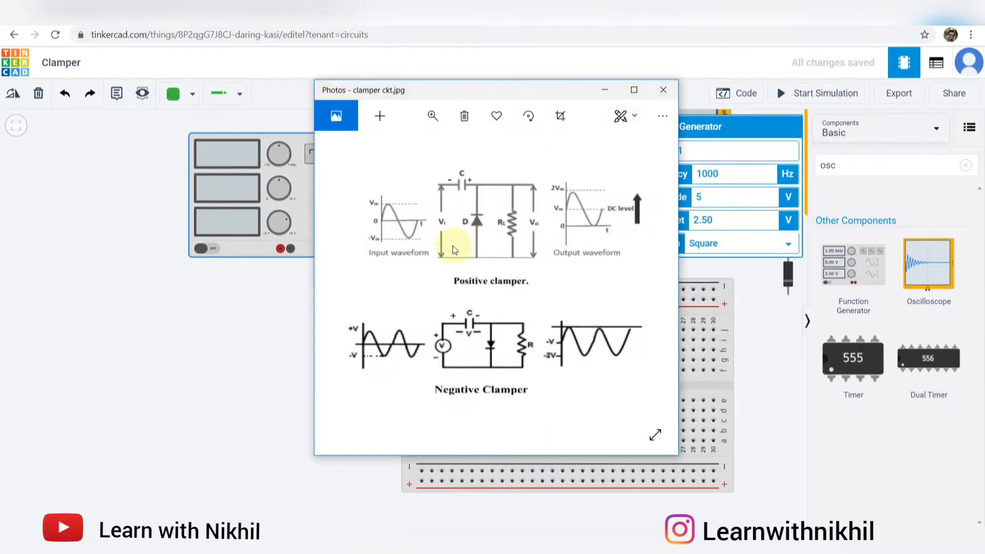
scroll(468, 218, "up", 3)
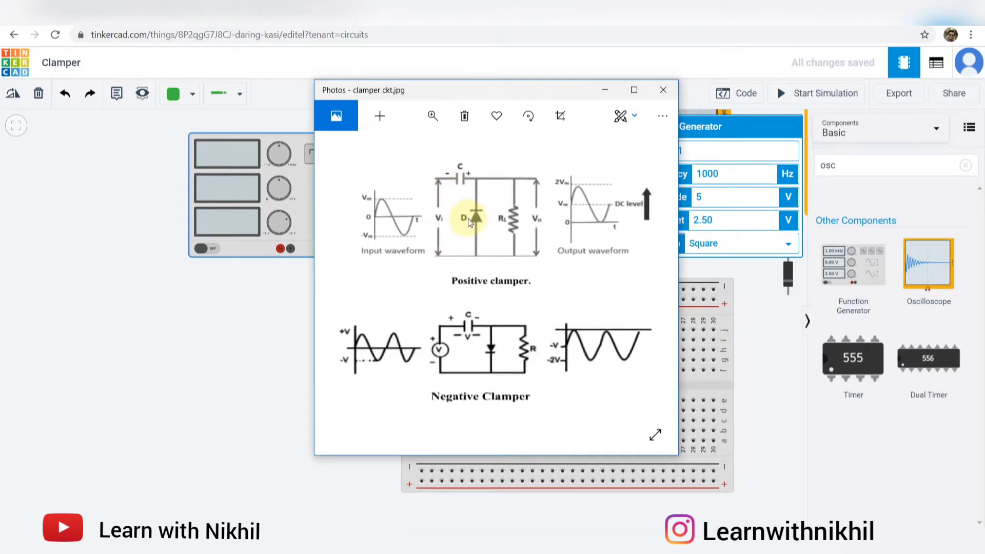
scroll(489, 263, "down", 2)
scroll(443, 210, "up", 2)
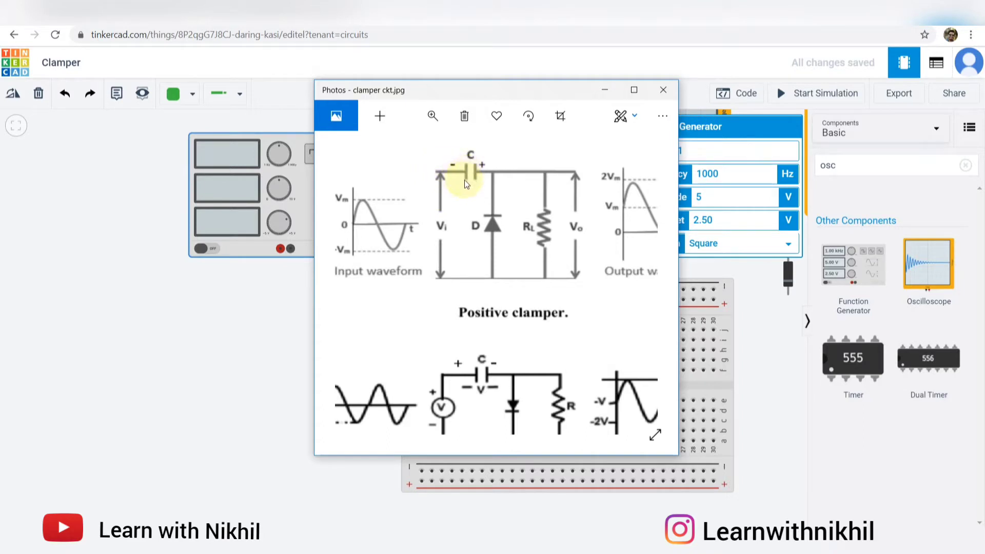
left_click(170, 174)
left_click_drag(562, 241, 505, 280)
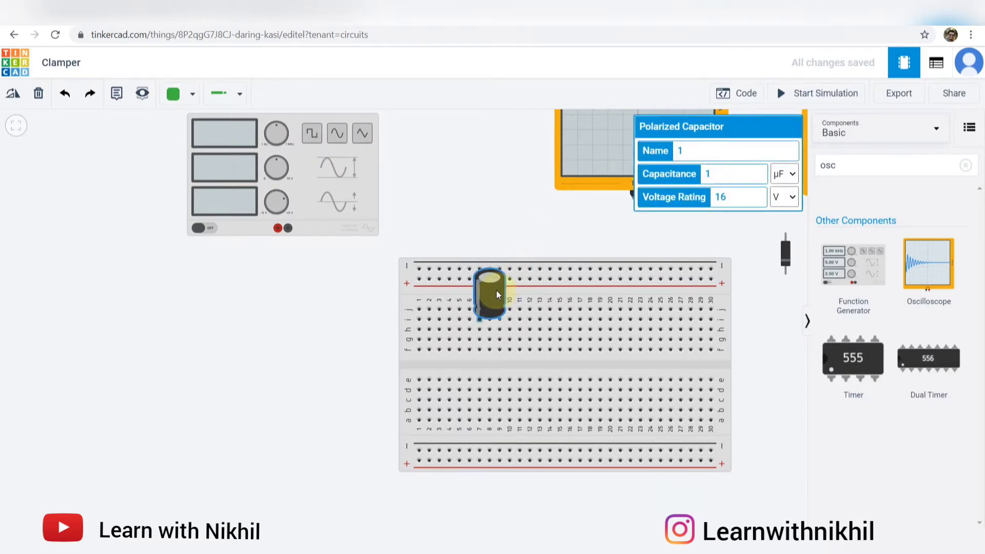
left_click(506, 223)
scroll(512, 220, "up", 3)
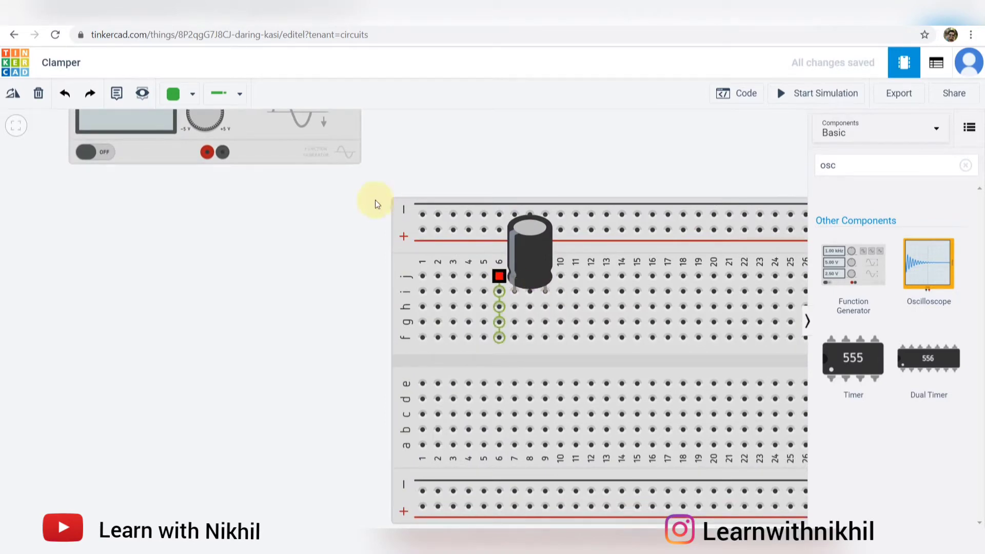
Lower the function generator and wire its positive terminal to breadboard hole h7, with one right-angle bend below the generator
left_click_drag(331, 146, 332, 252)
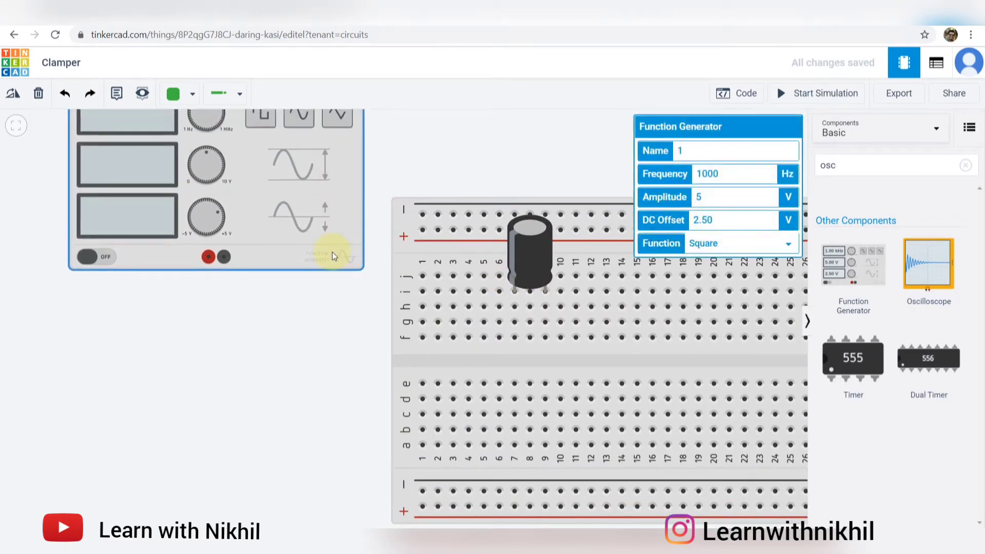
left_click(208, 257)
left_click(211, 302)
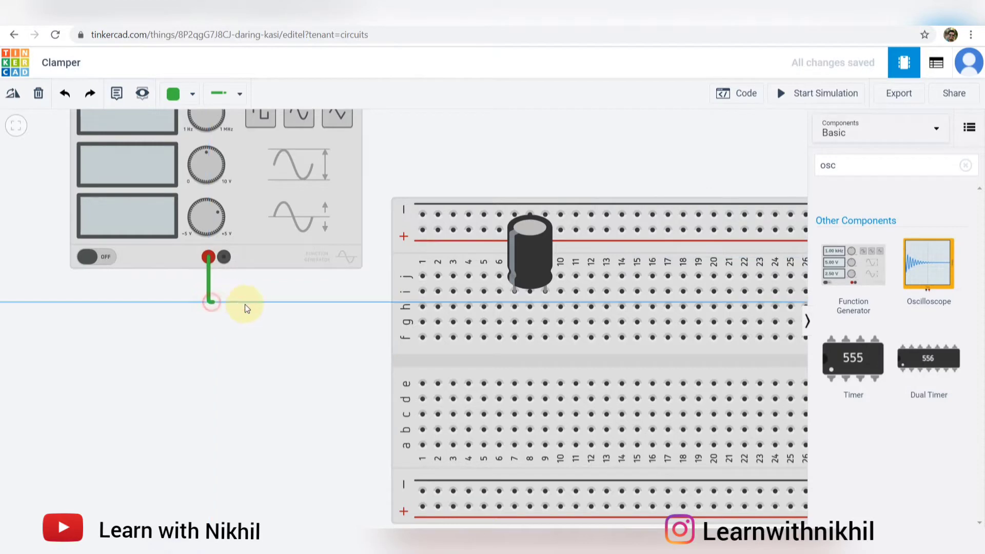
left_click(515, 307)
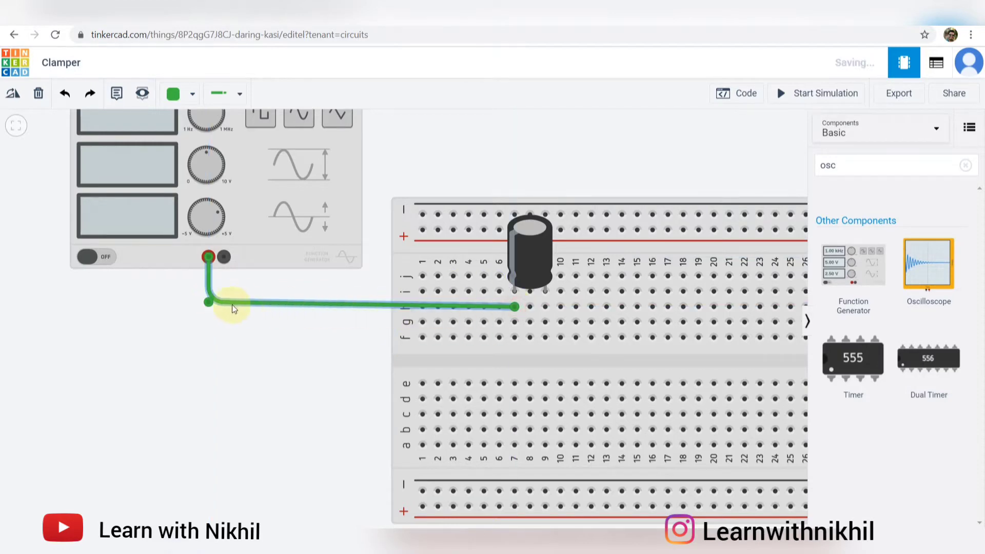
left_click(209, 303)
scroll(277, 303, "down", 1)
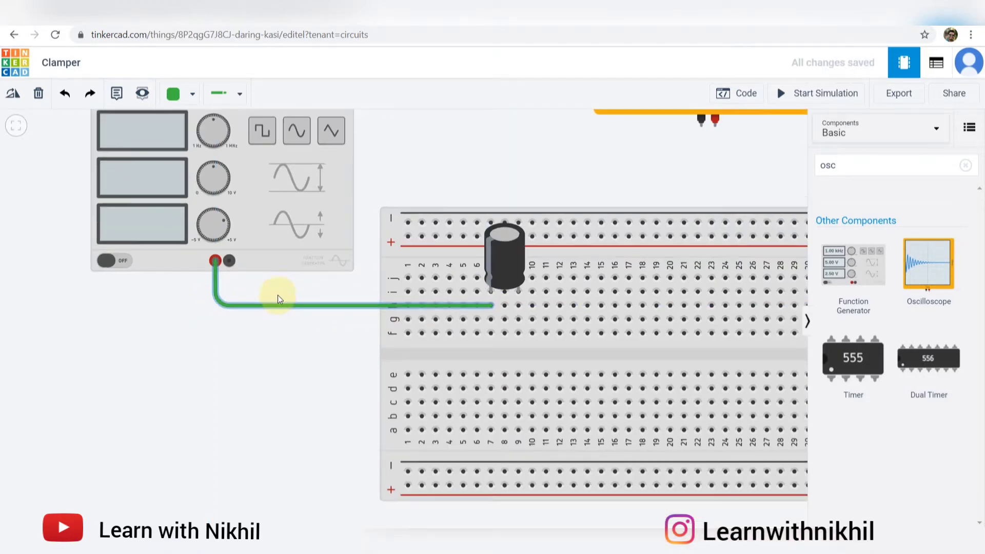
Change the colour of the function generator wire to red
left_click(276, 307)
left_click(191, 100)
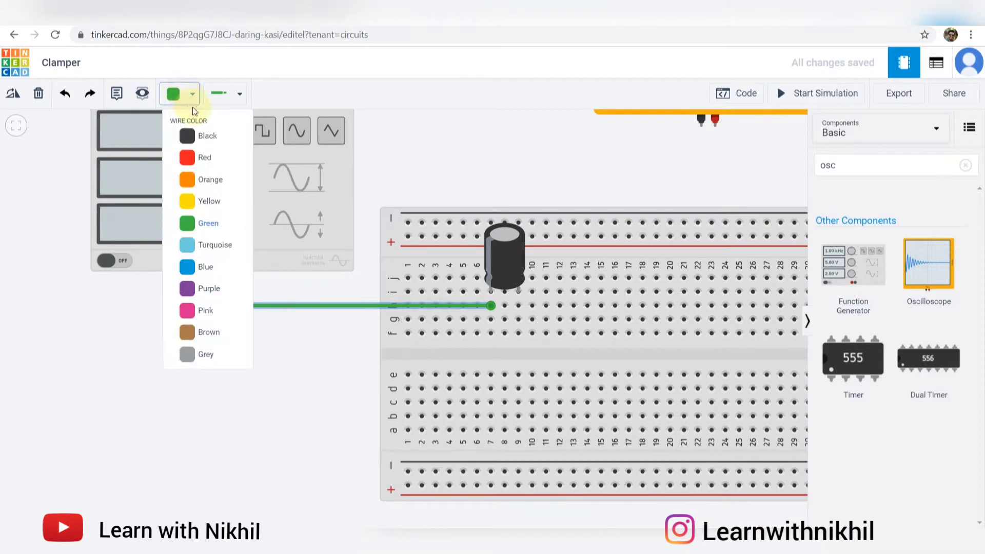
left_click(205, 157)
scroll(469, 178, "down", 1)
Following the positive clamper schematic, place the diode across the breadboard's centre gap at column 12 and rotate it so its band faces up
key("alt+Tab")
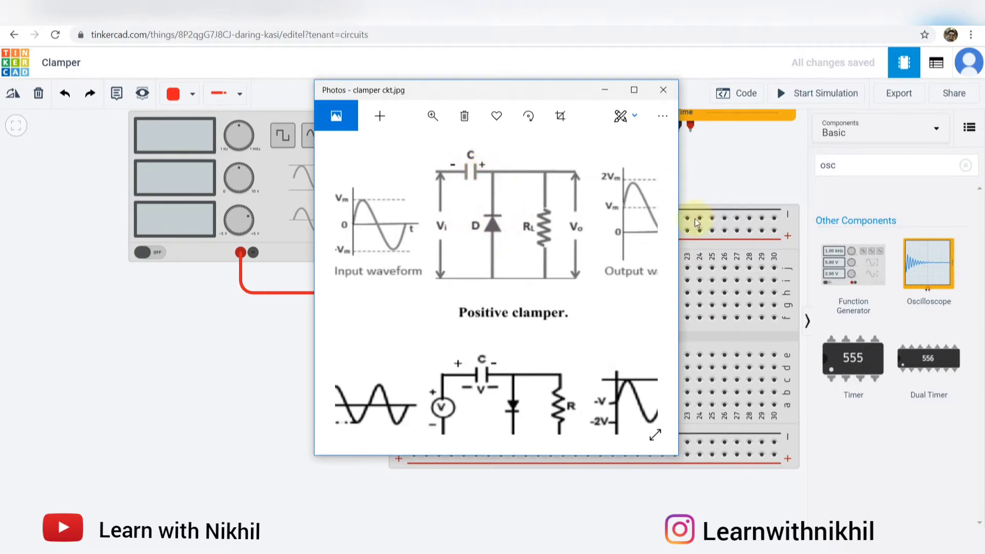
left_click(783, 153)
scroll(760, 169, "down", 3)
left_click_drag(707, 206, 481, 306)
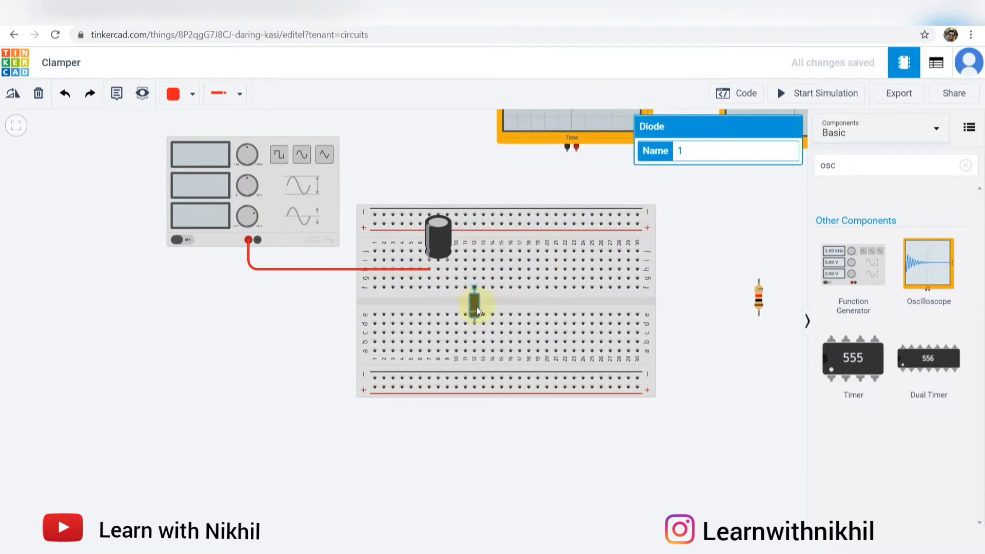
key("r")
key("r")
key("r")
key("r")
key("r")
key("r")
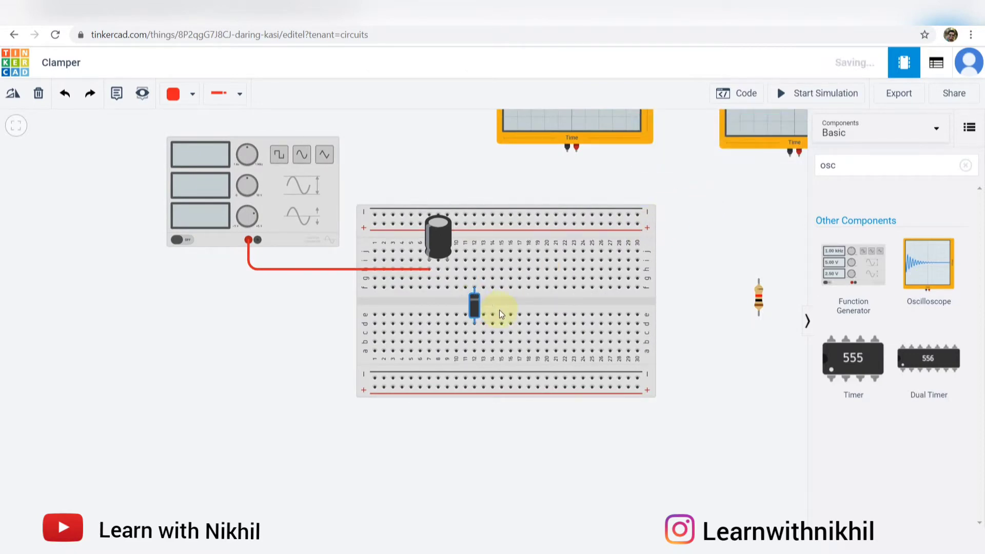
Place the resistor across the breadboard's centre gap at column 17
left_click_drag(755, 298, 386, 306)
left_click(399, 200)
scroll(398, 197, "up", 4)
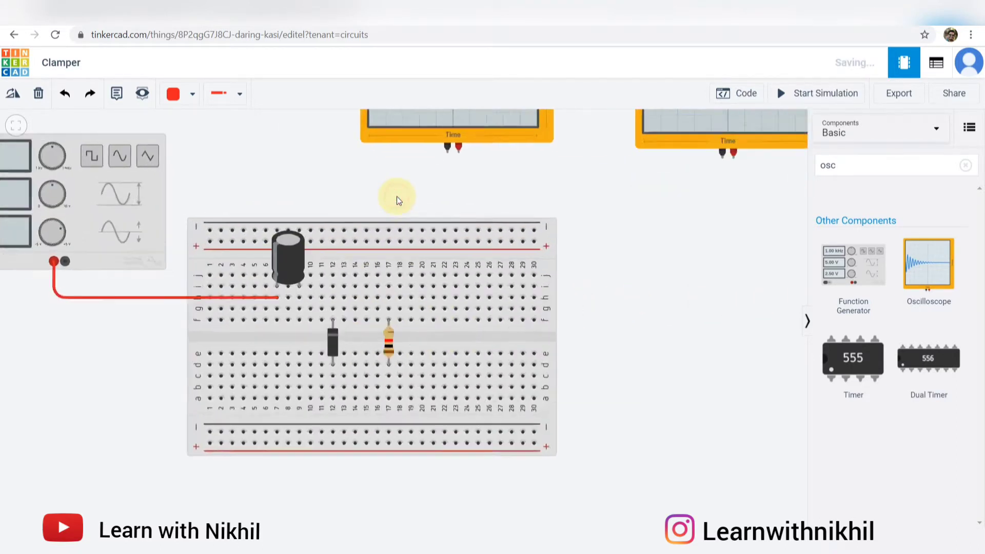
left_click_drag(398, 196, 536, 136)
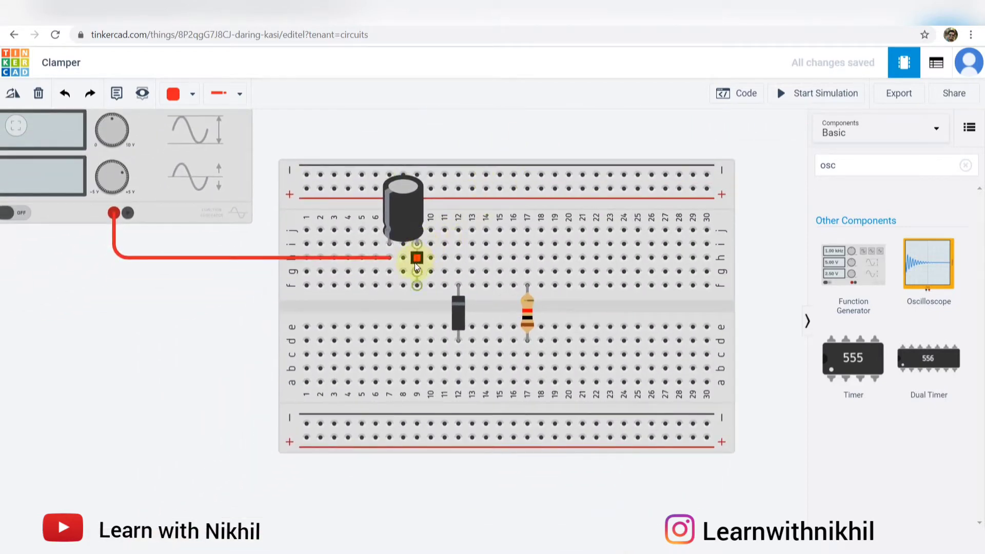
Following the schematic, wire the capacitor to the diode from h9 to h12, and the diode to the resistor from i12 to i17
left_click(417, 258)
left_click(457, 260)
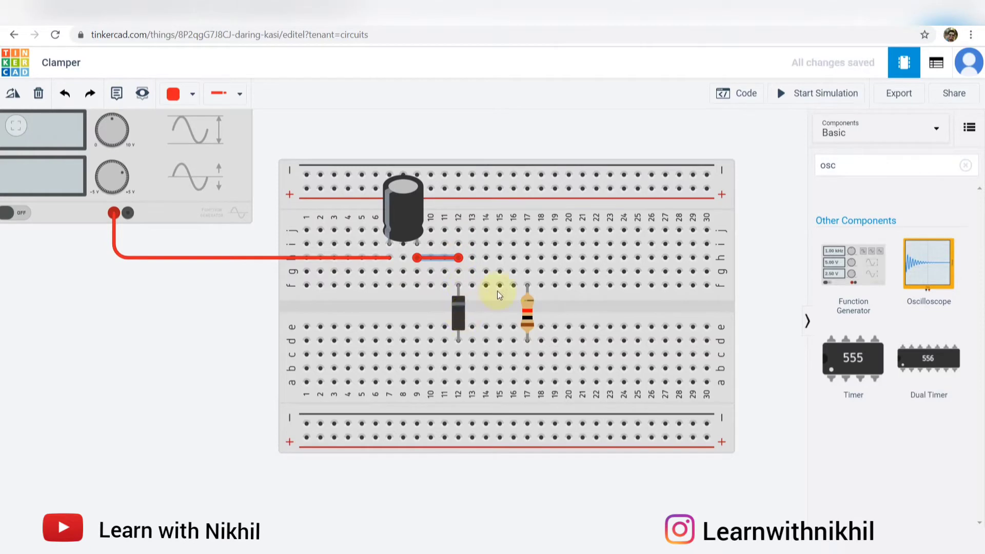
key("alt+Tab")
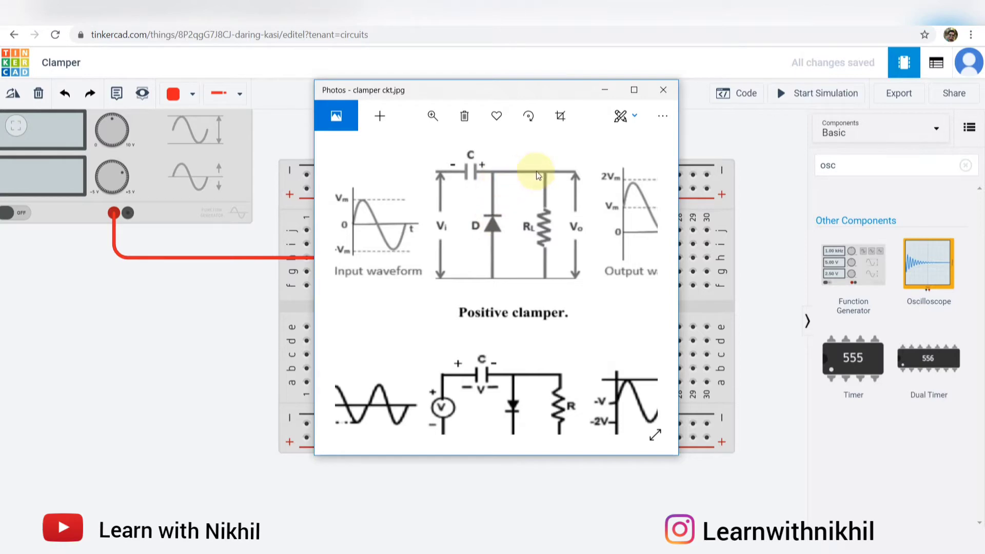
left_click(294, 140)
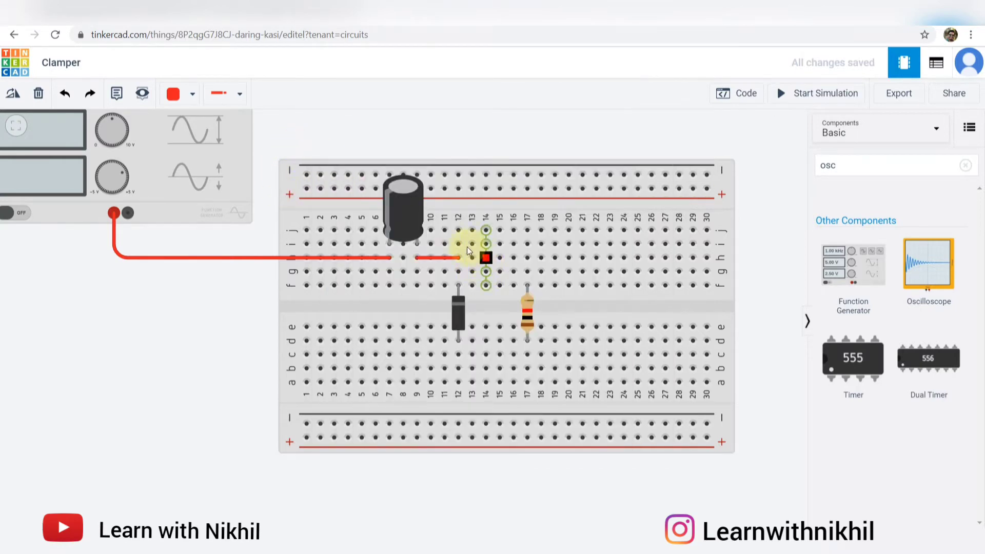
left_click(460, 243)
left_click(523, 245)
key("alt+Tab")
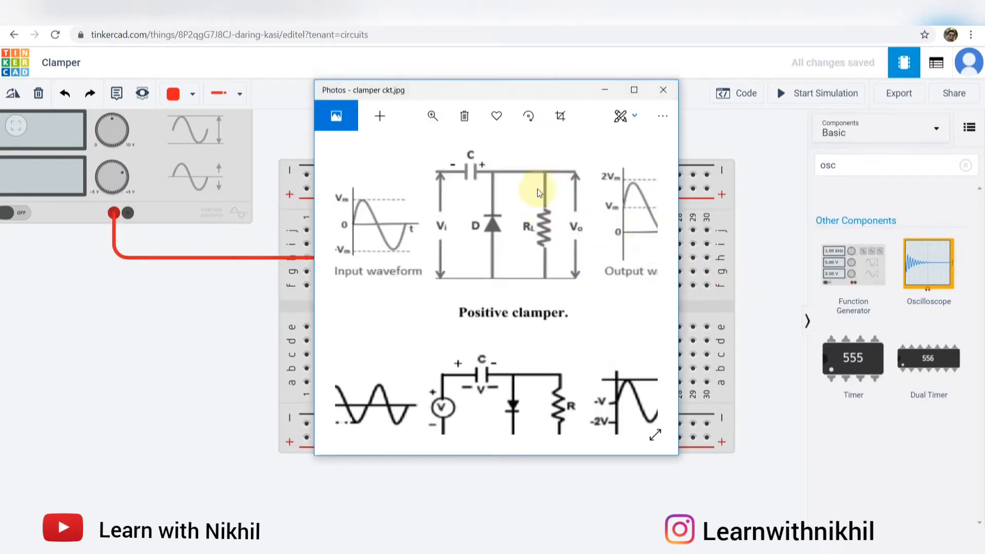
left_click(739, 290)
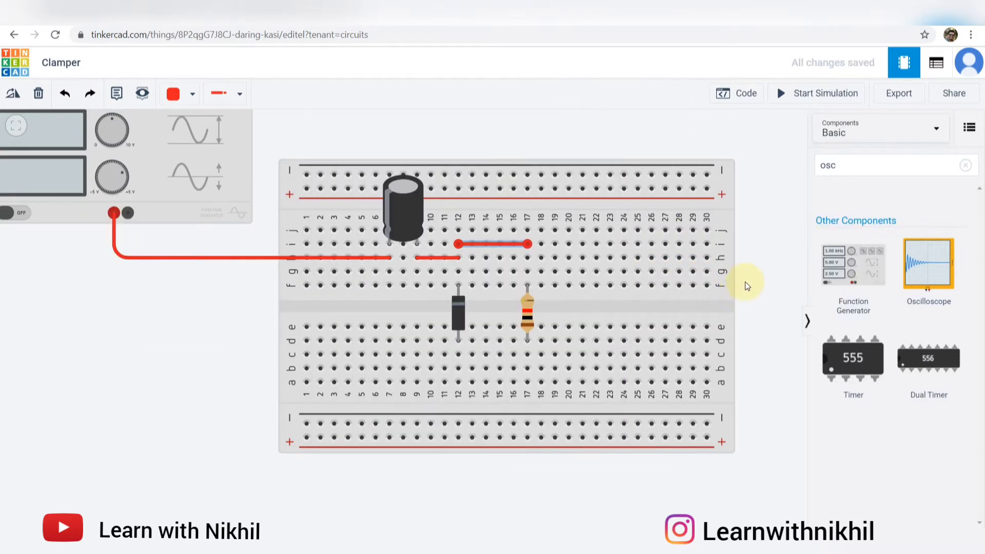
Shift both oscilloscopes to the left so they sit closer over the breadboard
scroll(745, 282, "down", 2)
left_click_drag(621, 218, 463, 239)
left_click_drag(738, 205, 613, 219)
left_click(565, 253)
Wire the resistor's upper end from hole j17 to the breadboard's upper positive rail
scroll(562, 254, "up", 5)
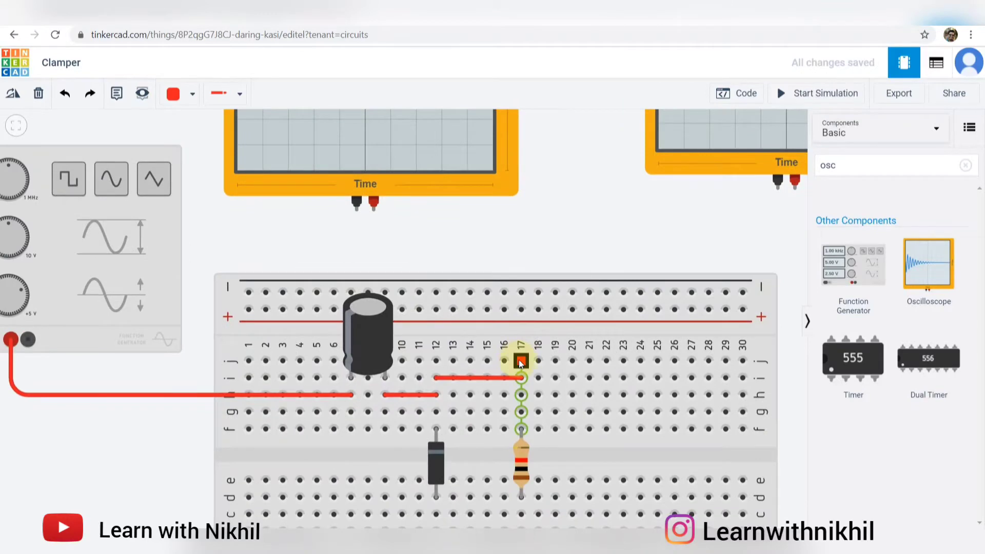
left_click(521, 362)
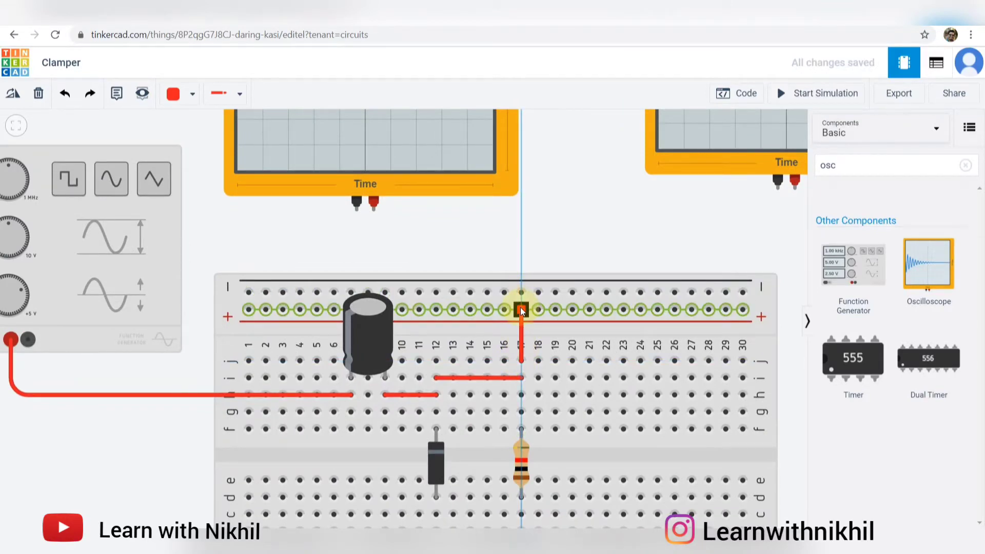
left_click(520, 310)
Move the right-hand oscilloscope closer to the other one and wire its positive terminal to the upper positive rail at column 27
left_click(782, 161)
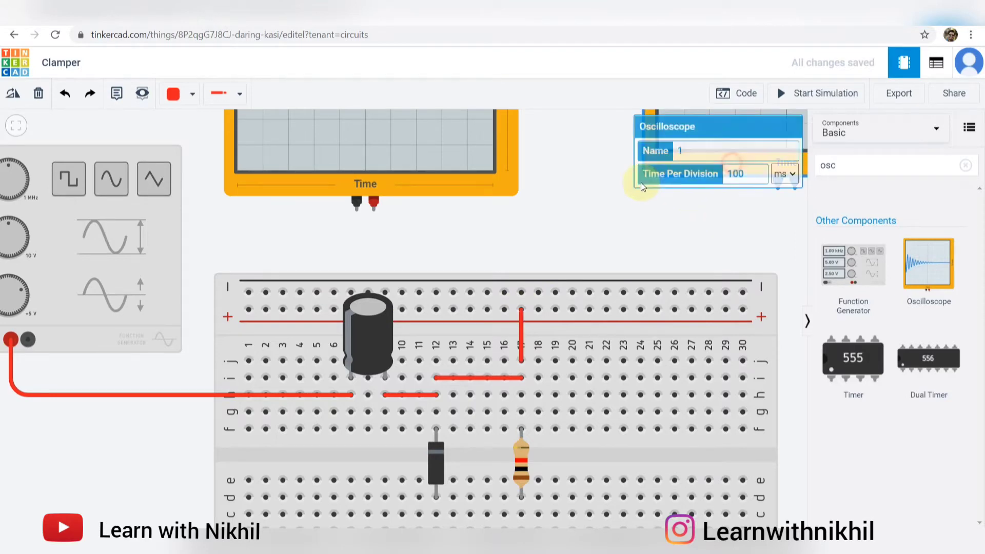
left_click(716, 222)
scroll(721, 221, "down", 3)
left_click_drag(720, 221, 646, 217)
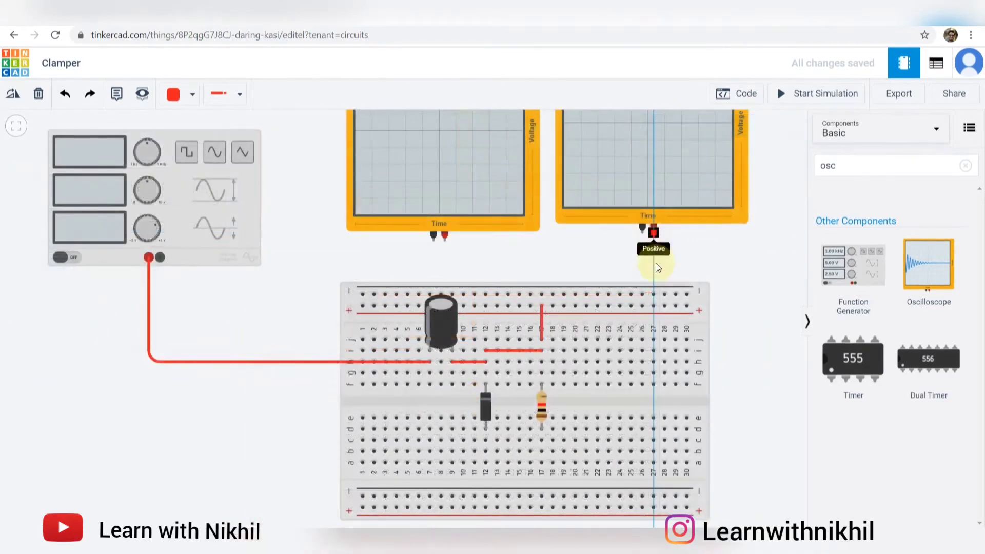
left_click(654, 306)
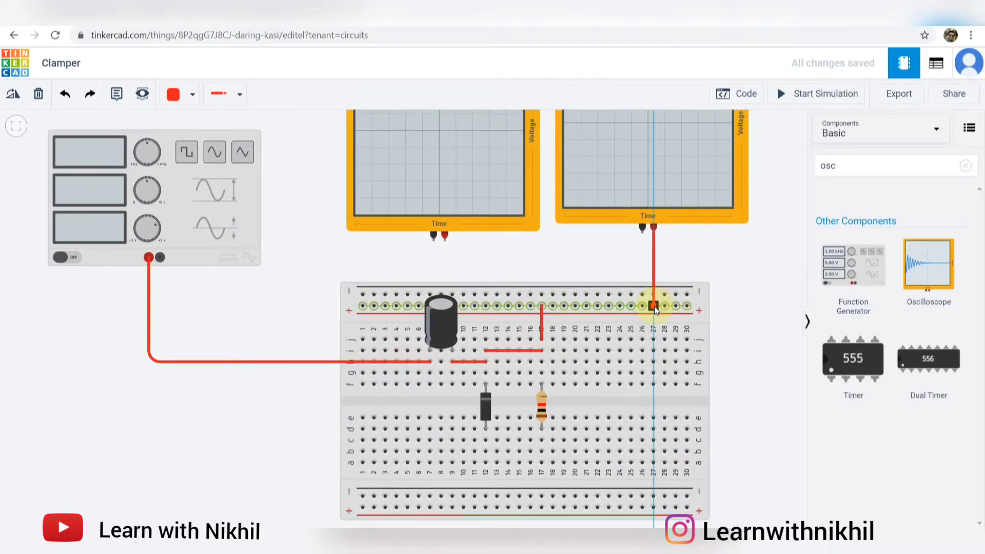
Wire the right-hand oscilloscope's negative terminal around the breadboard to the lower negative rail at column 30 and colour the wire black
scroll(645, 309, "up", 3)
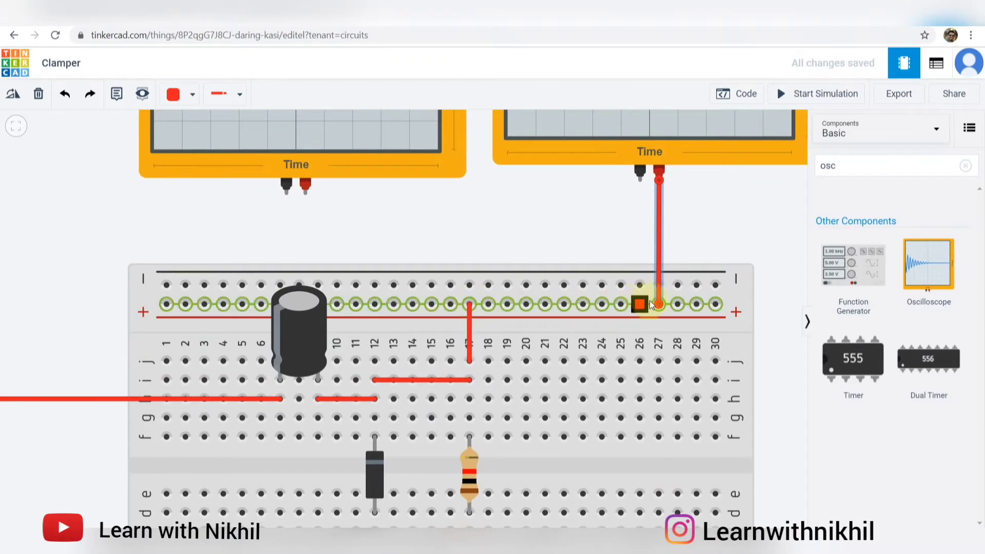
scroll(685, 220, "down", 4)
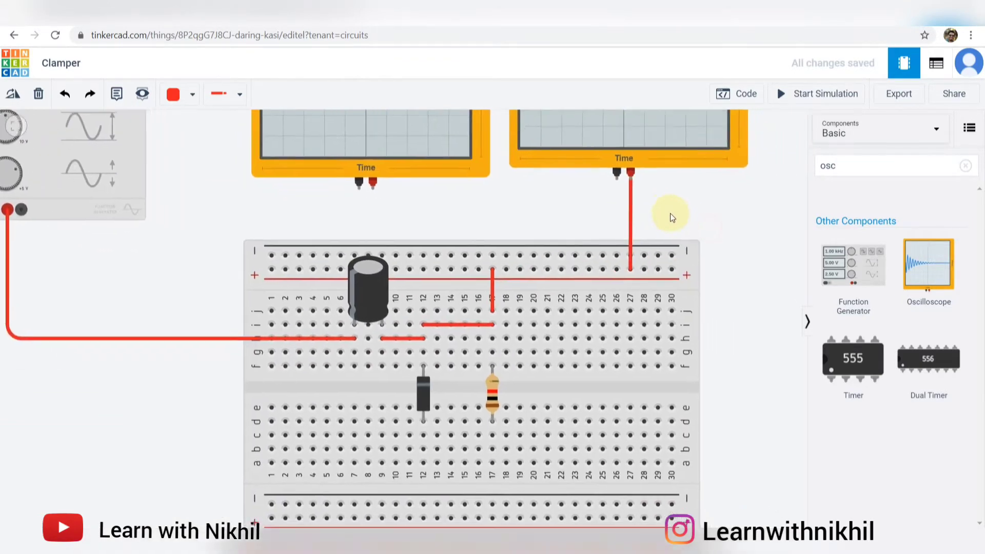
scroll(624, 190, "up", 3)
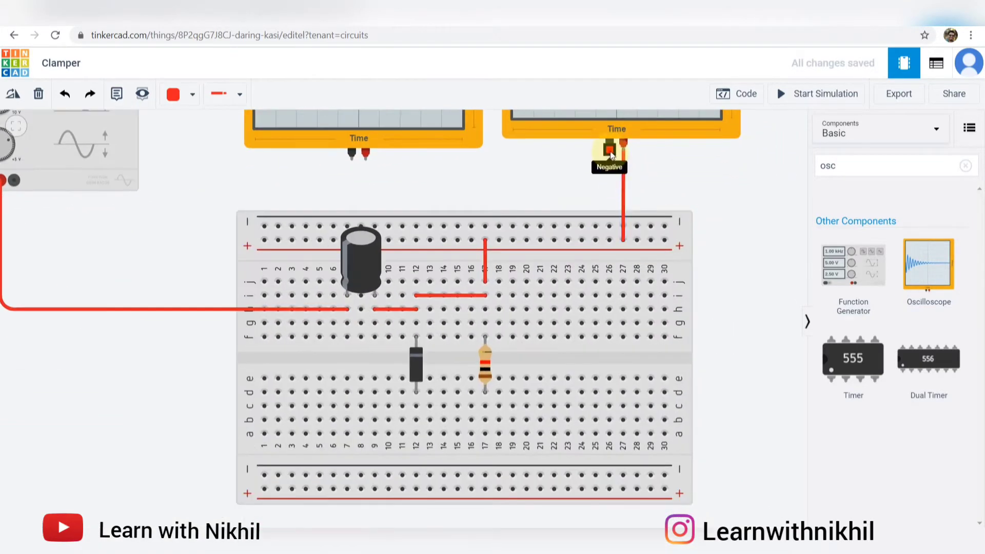
left_click(610, 148)
left_click(712, 197)
left_click(711, 475)
left_click(665, 475)
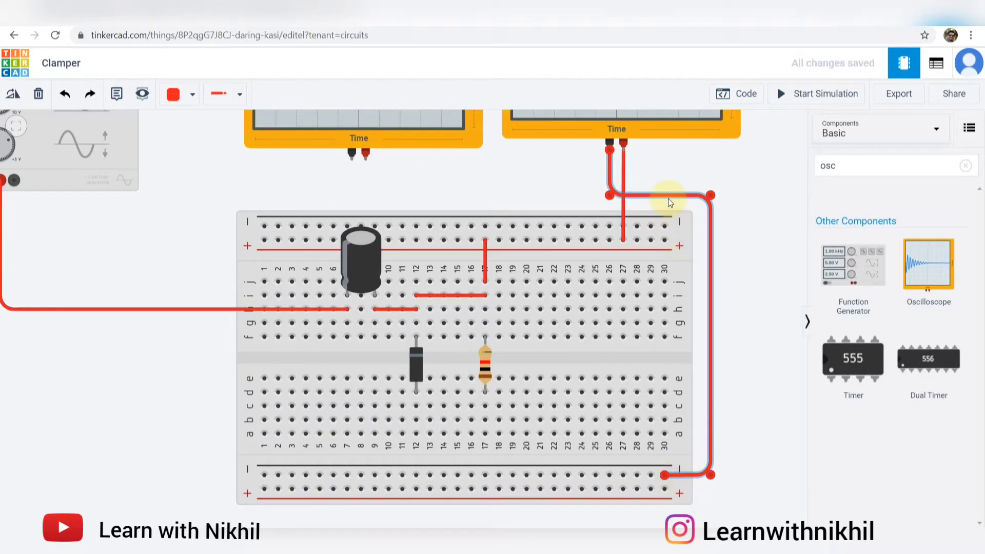
left_click(191, 94)
left_click(188, 131)
left_click(516, 206)
Following the clamper schematic, wire the function generator's negative terminal to the lower negative rail at column 1 and level the wire's bend
scroll(533, 195, "down", 2)
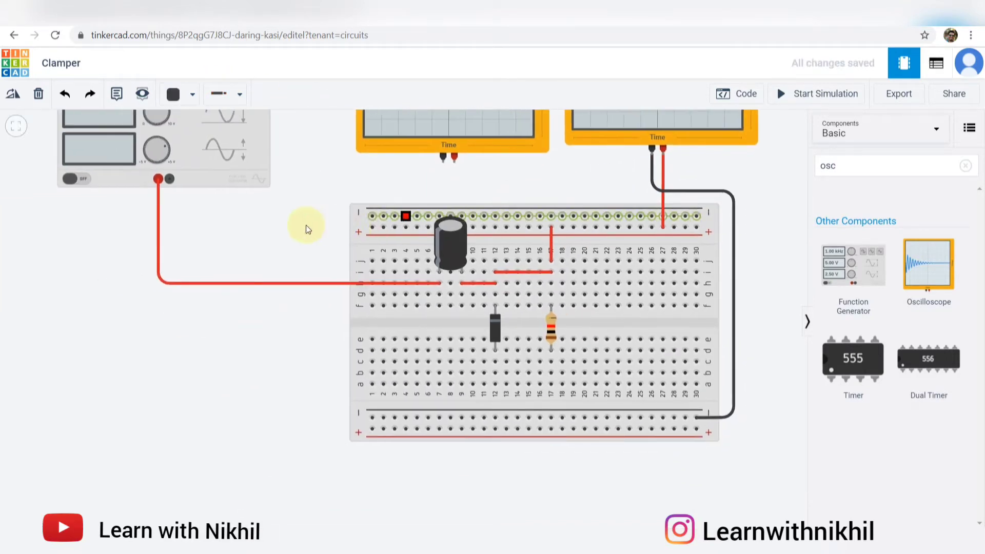
left_click_drag(528, 176, 508, 174)
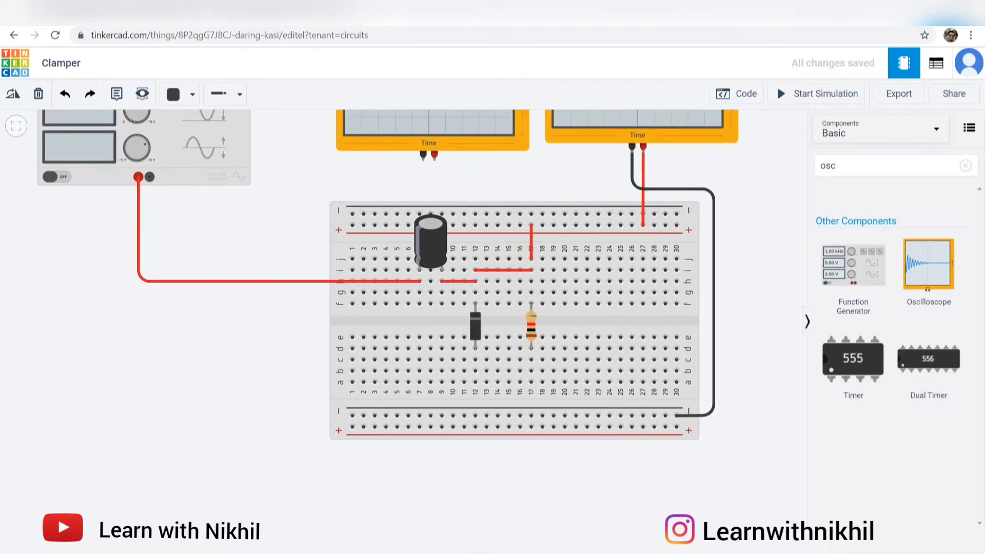
left_click(398, 544)
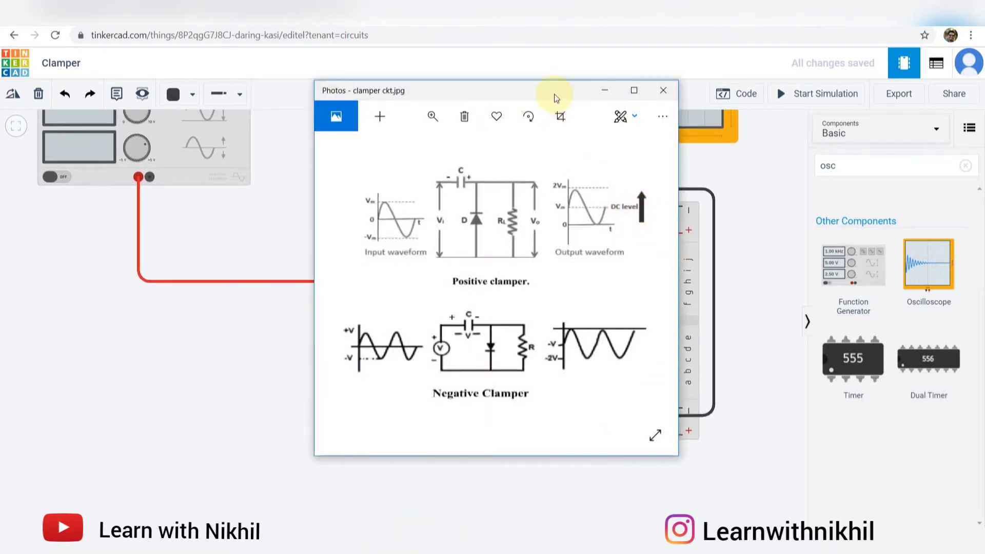
left_click_drag(554, 95, 808, 96)
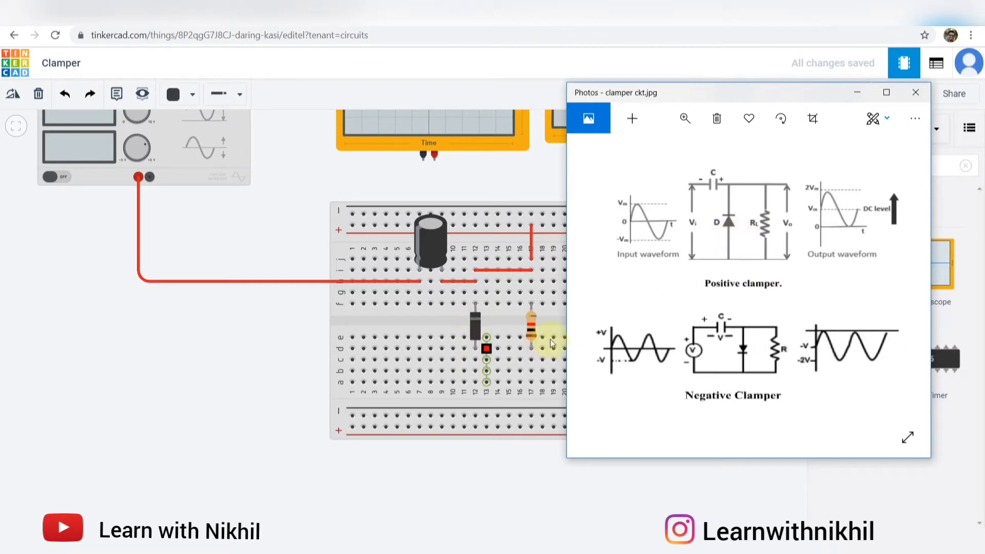
left_click(245, 226)
left_click(149, 177)
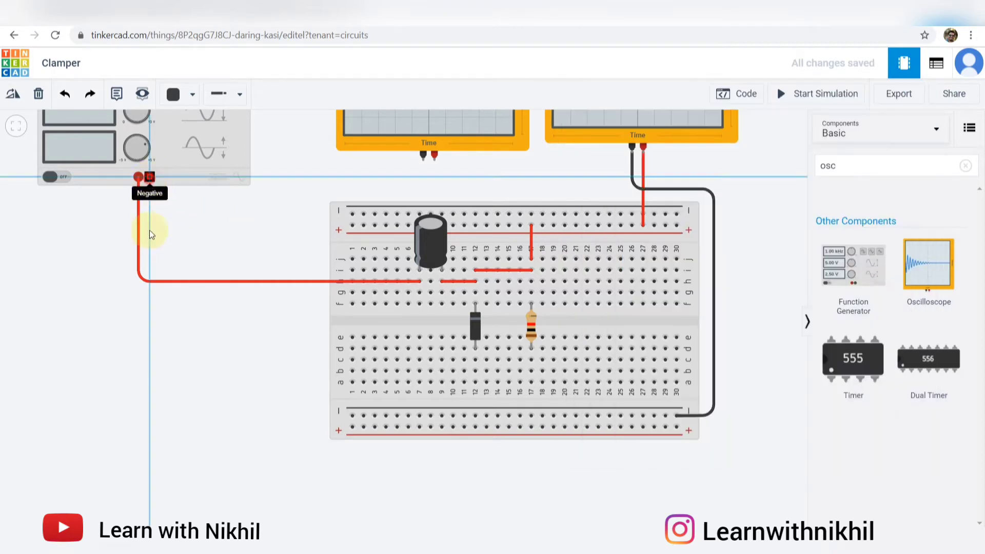
left_click(156, 419)
left_click(352, 416)
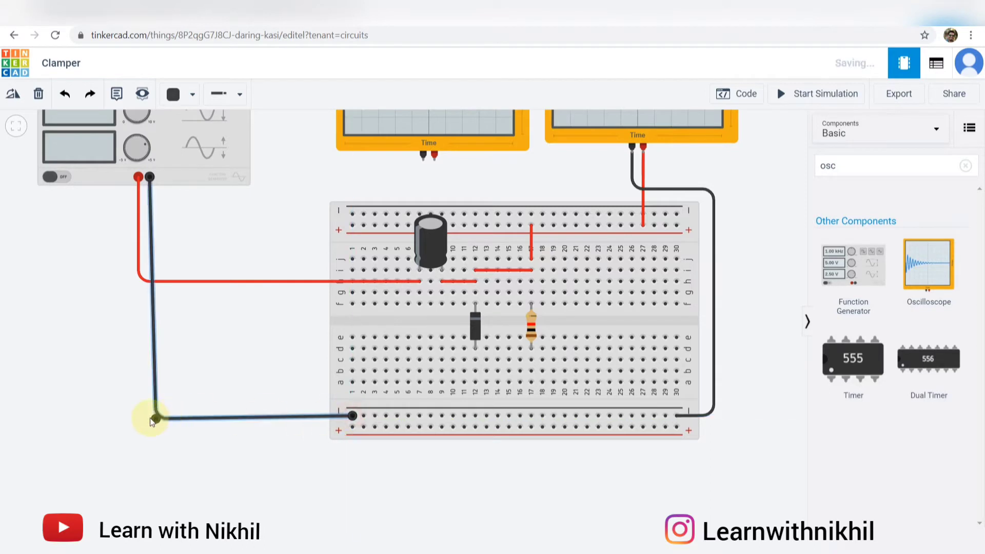
left_click_drag(156, 419, 159, 416)
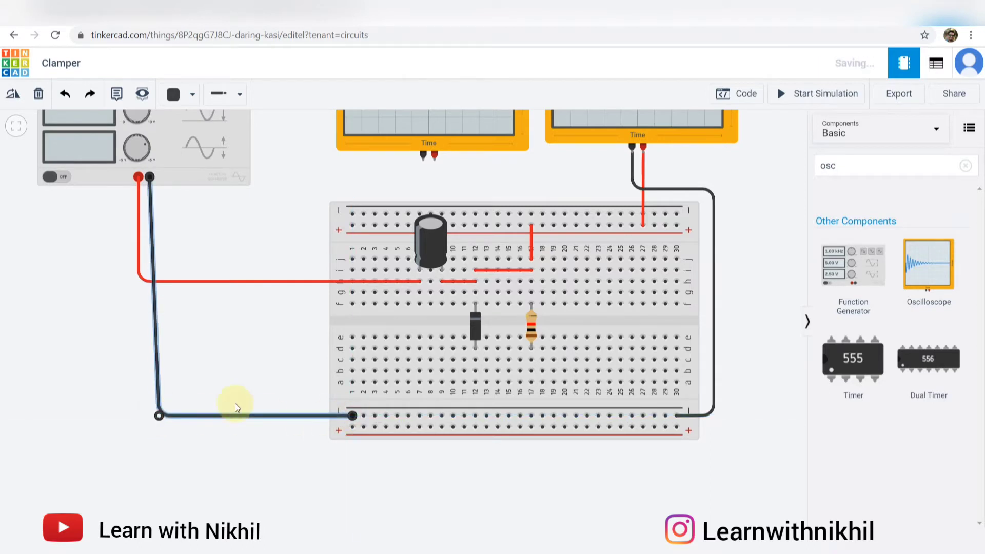
Wire the diode's lower end to the resistor's from c12 to c17, and ground it from b12 to the lower negative rail
left_click(487, 360)
left_click(529, 360)
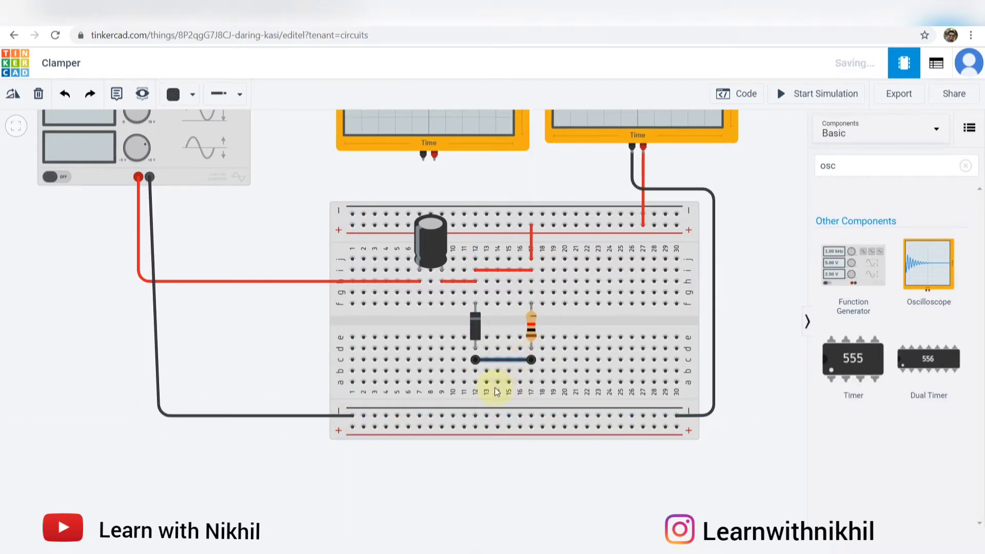
left_click(475, 371)
left_click(476, 415)
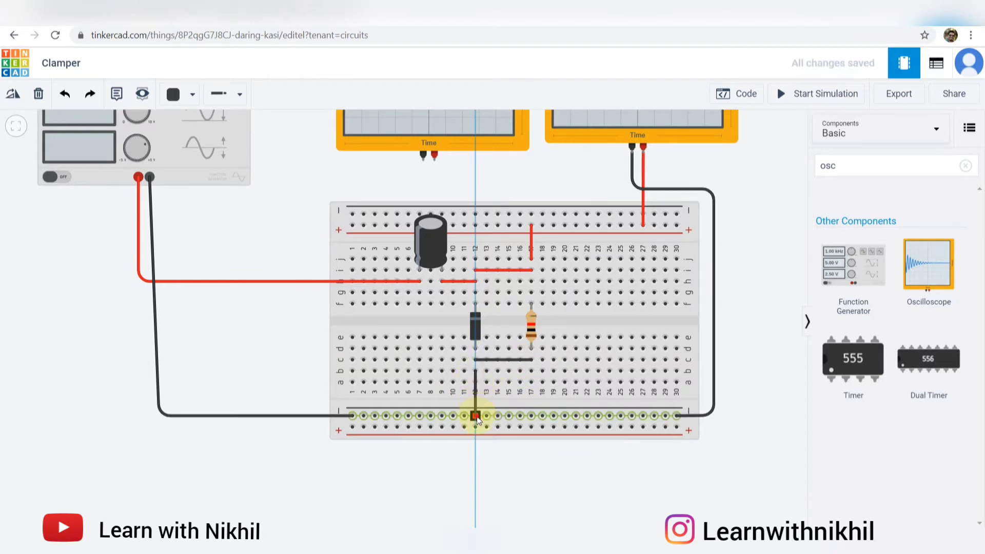
left_click(796, 360)
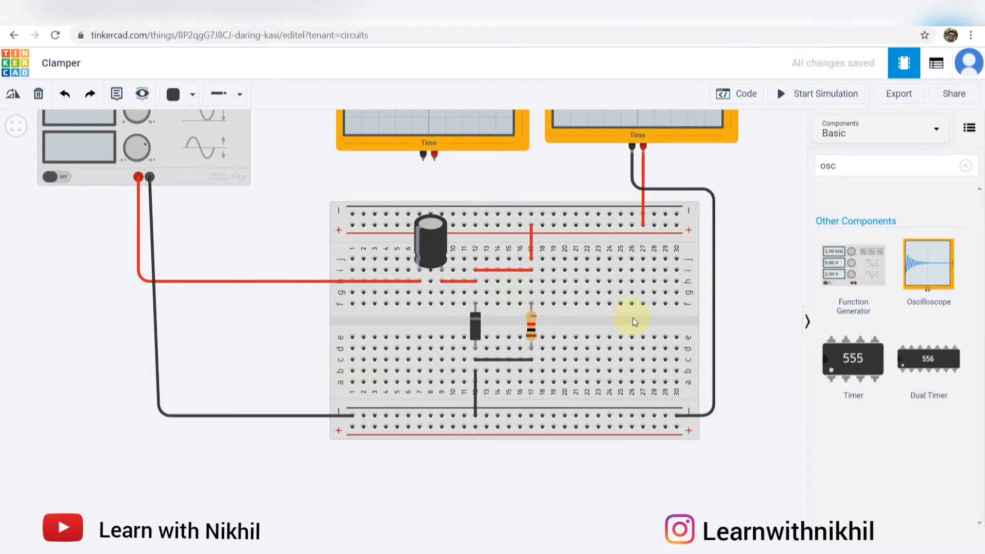
Following the schematic's input voltage points, wire the left-hand oscilloscope's negative terminal around the breadboard to the lower negative rail at column 2
scroll(630, 317, "down", 1)
left_click_drag(578, 180, 658, 238)
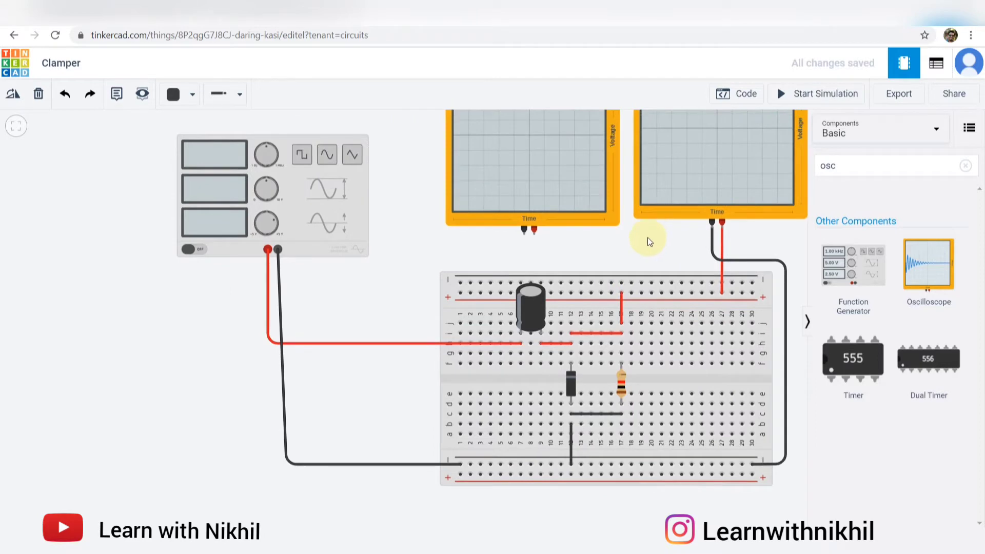
scroll(655, 249, "up", 1)
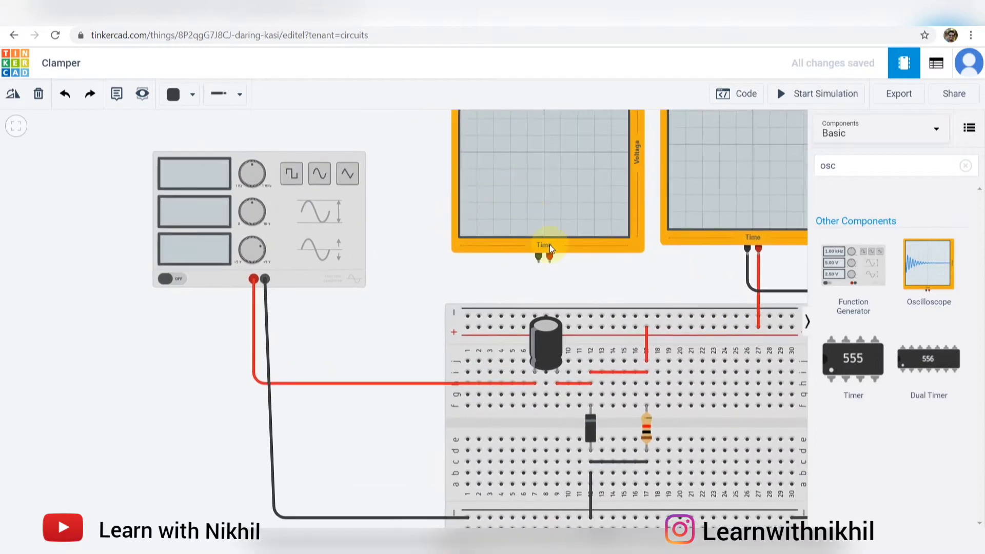
scroll(565, 258, "up", 3)
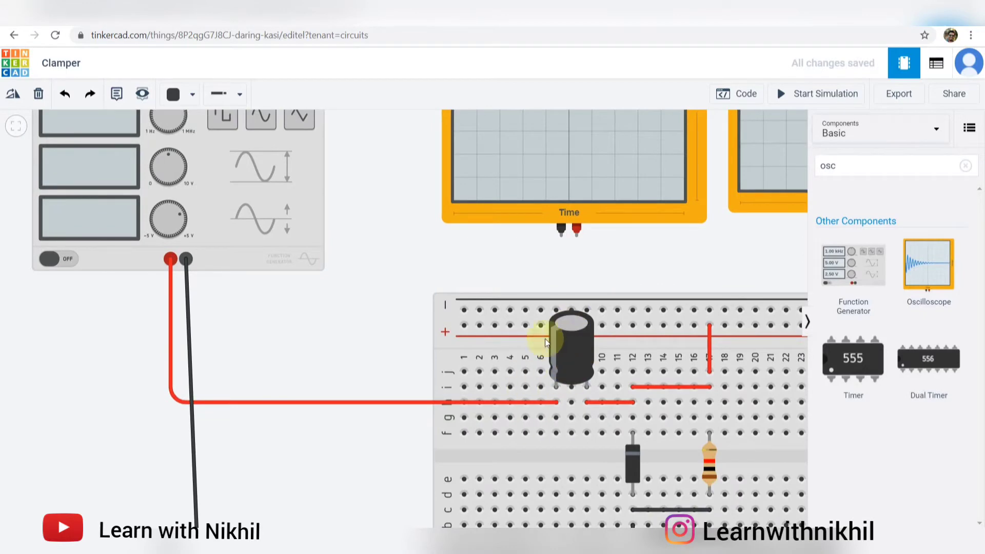
key("alt+Tab")
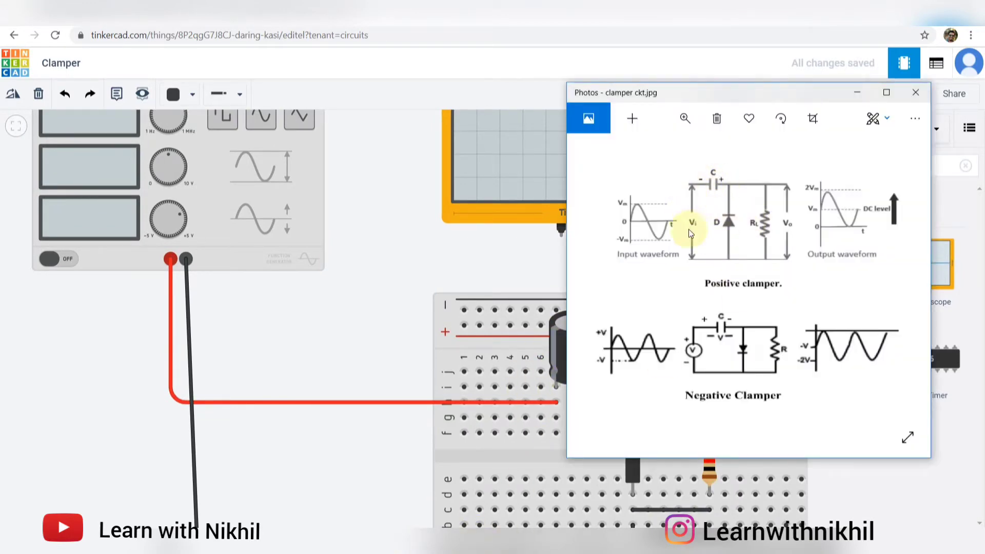
left_click(373, 275)
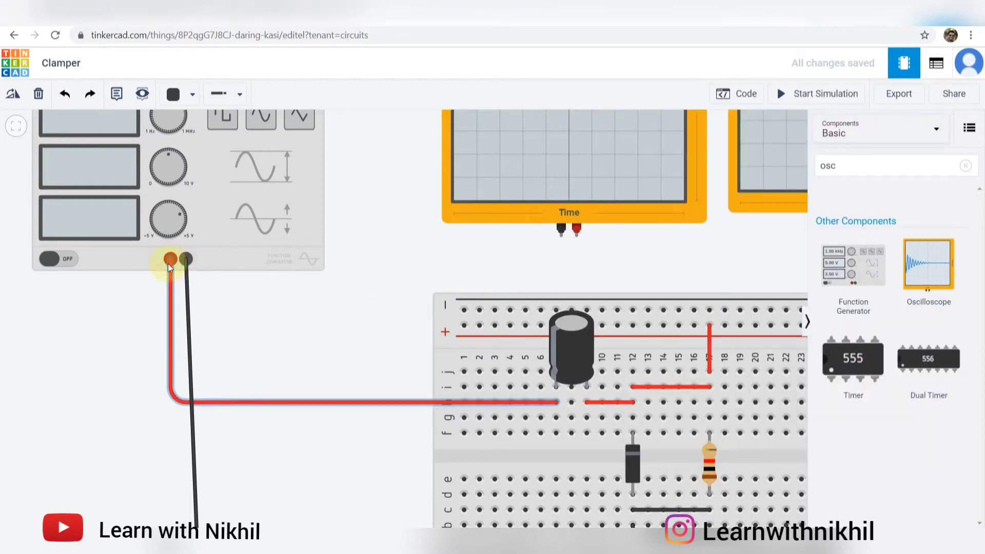
scroll(542, 233, "down", 2)
left_click_drag(550, 259, 543, 208)
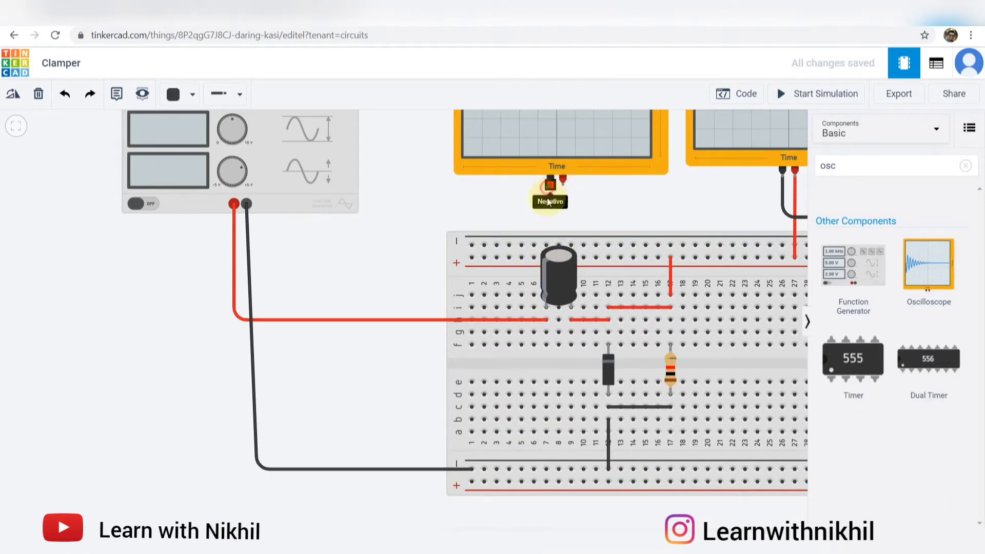
left_click(552, 217)
double_click(425, 222)
left_click(424, 469)
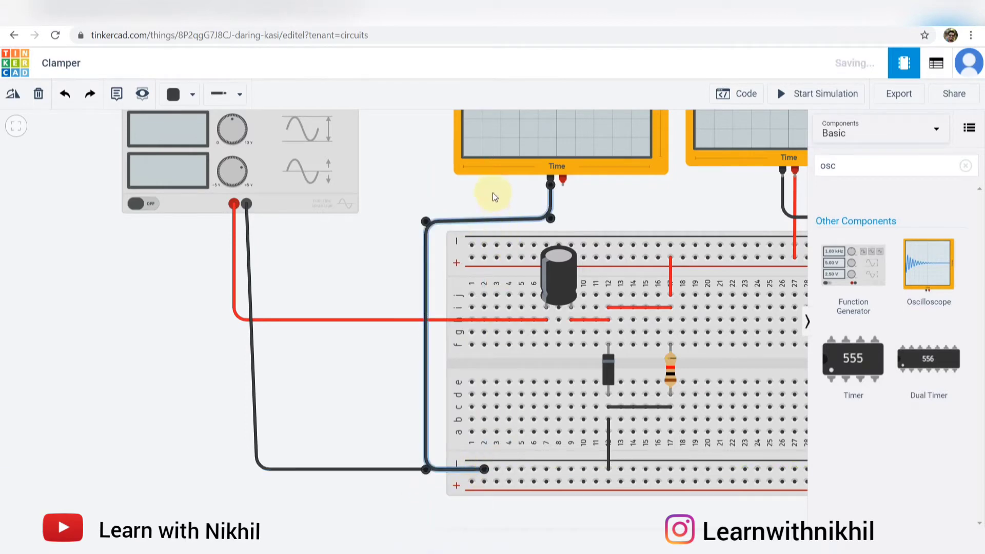
left_click_drag(431, 224, 430, 217)
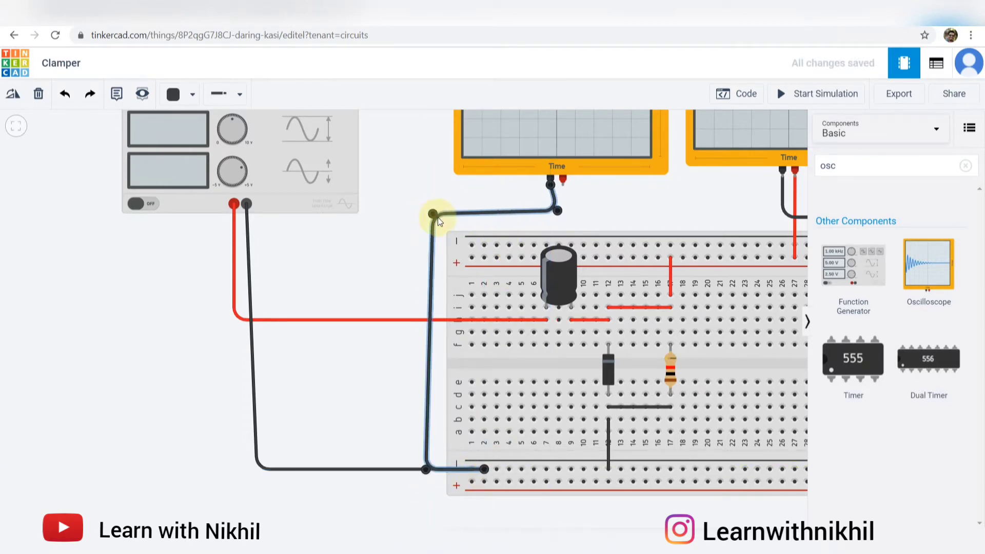
left_click(567, 193)
Wire the left-hand oscilloscope's positive terminal to the capacitor's input side at hole g7 and colour the wire red
left_click(563, 179)
left_click(562, 224)
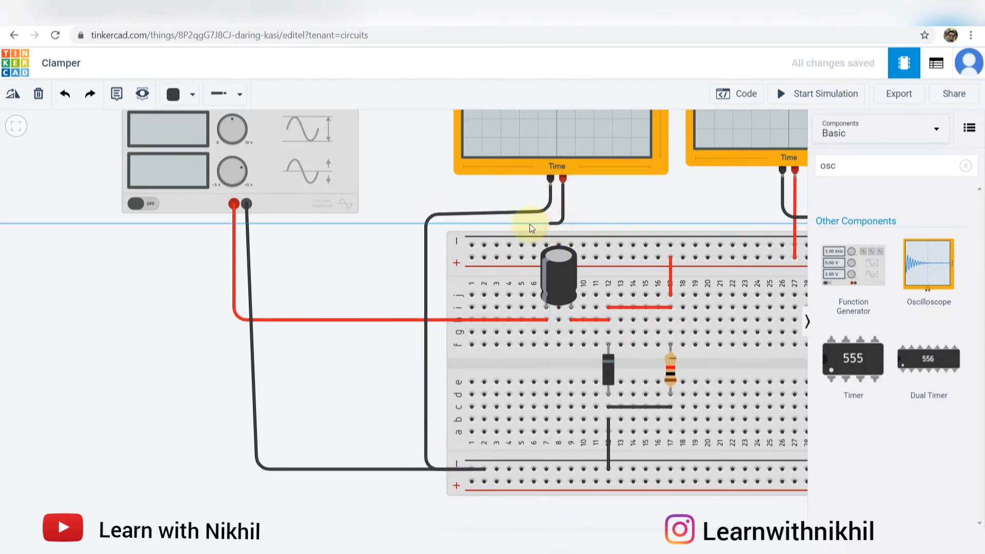
left_click(525, 223)
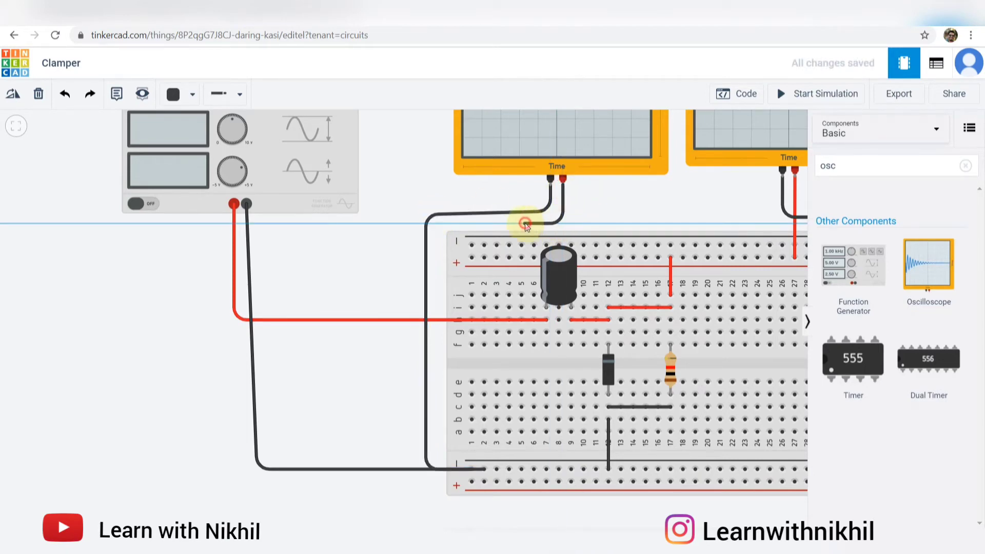
left_click(546, 332)
left_click(189, 96)
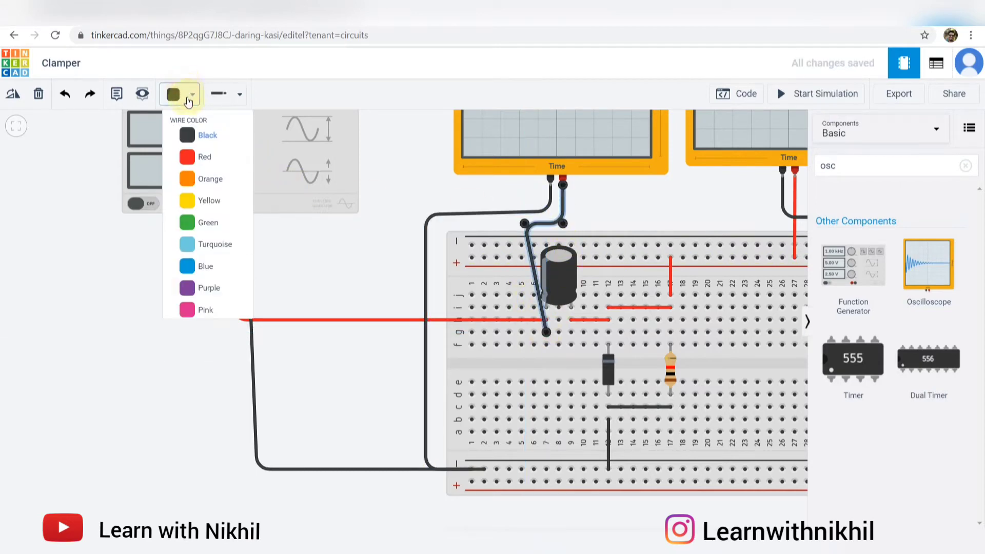
left_click(205, 157)
Set the time per division on both oscilloscopes so that each screen spans 40 ms
scroll(665, 206, "down", 2)
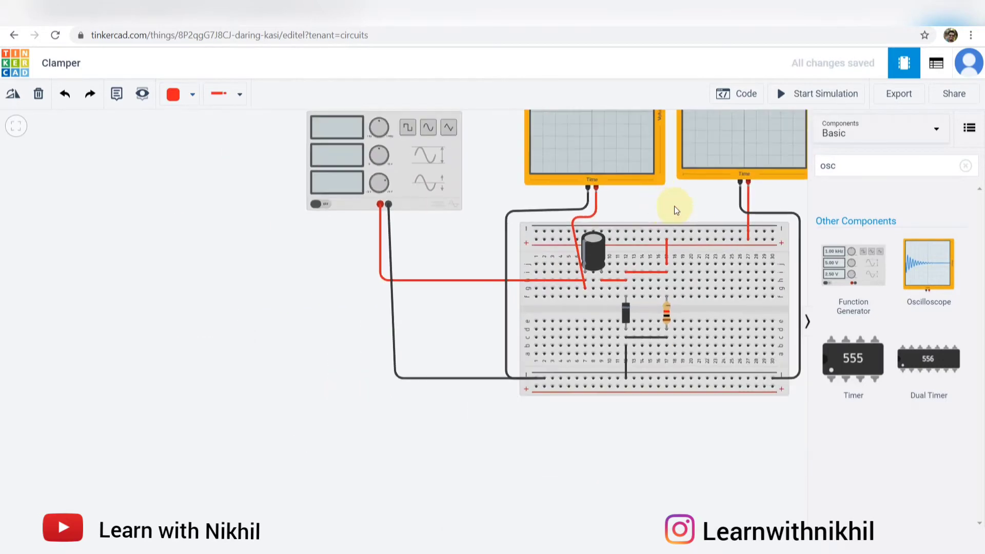
scroll(554, 241, "down", 3)
left_click(594, 165)
double_click(753, 174)
type("1")
left_click(519, 209)
double_click(725, 174)
type("1")
left_click(708, 237)
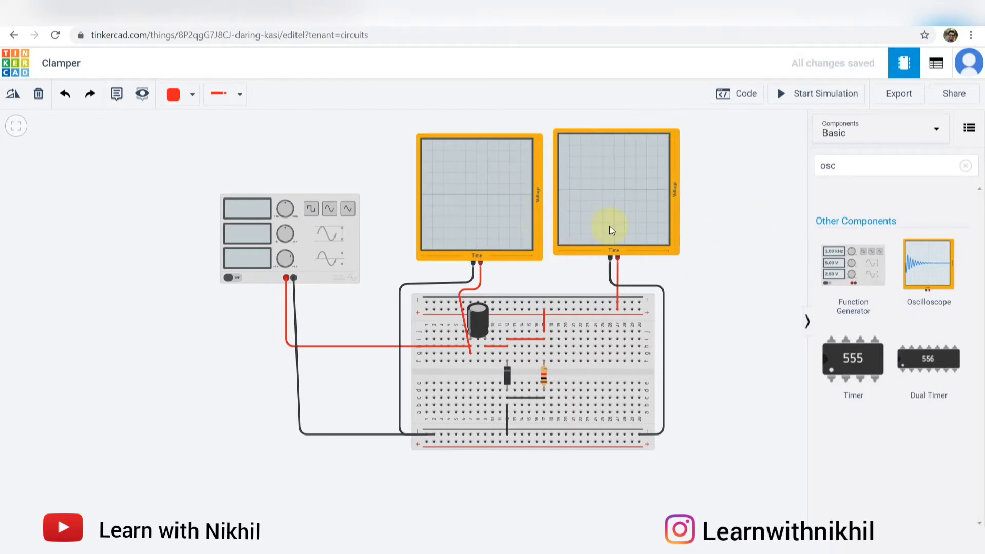
Configure the function generator for a sine wave with 0 V DC offset and a frequency of 100 Hz
left_click(337, 242)
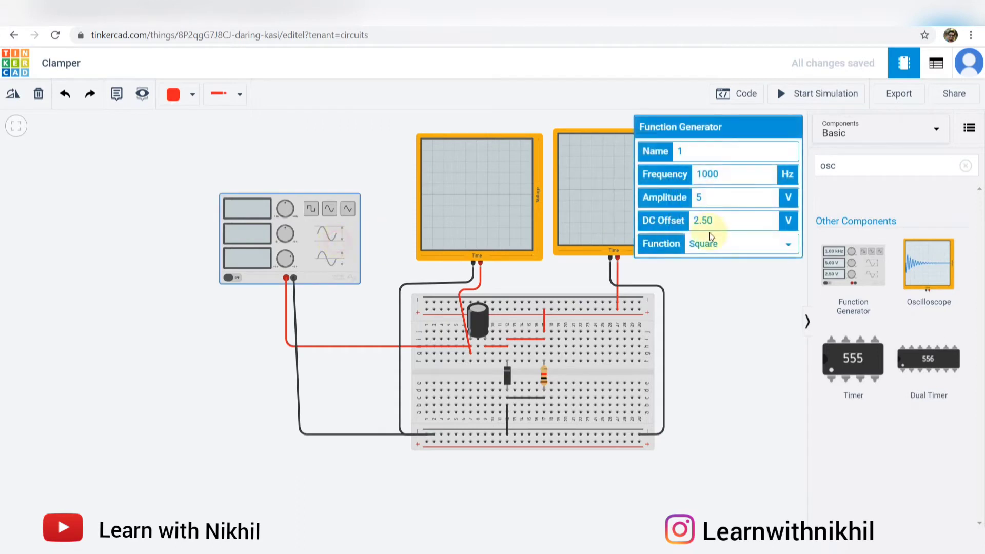
left_click_drag(741, 221, 684, 222)
type("0")
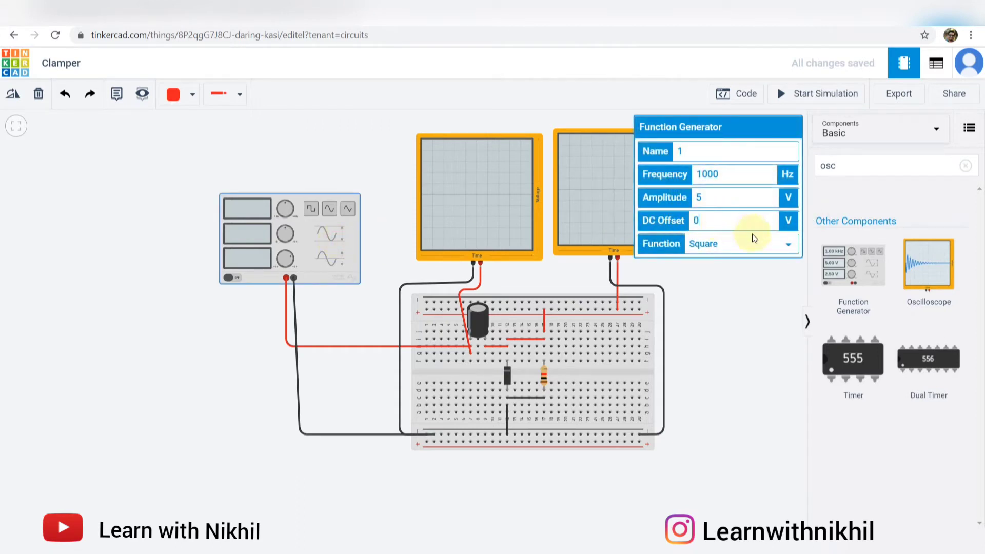
left_click(754, 242)
left_click(738, 265)
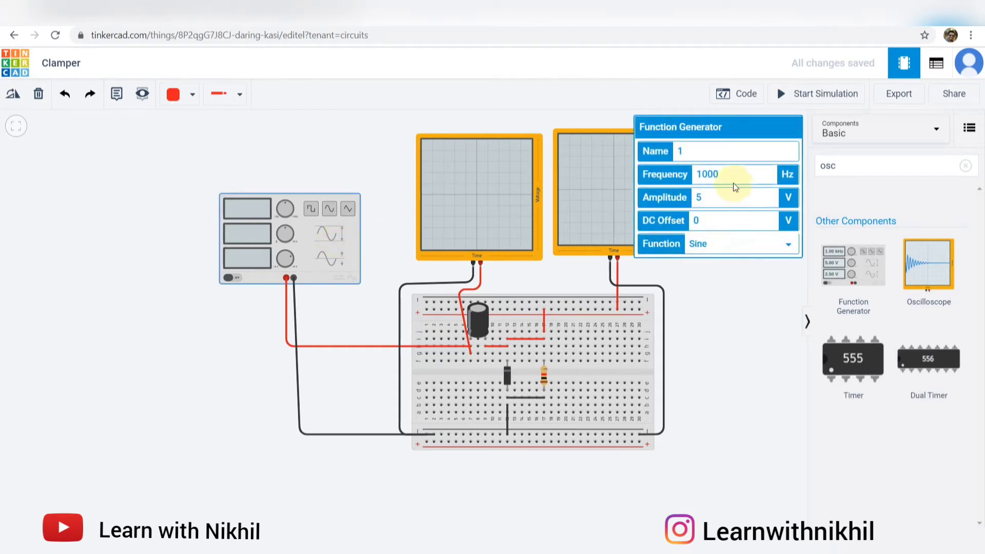
left_click_drag(722, 180, 670, 178)
type("100")
left_click(734, 286)
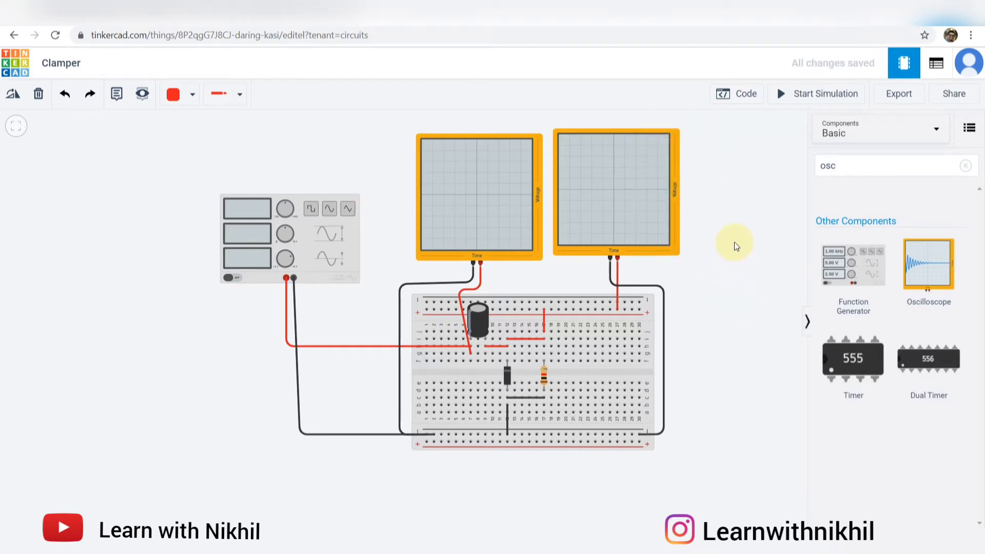
Start the simulation and compare the input and output waveforms on the two oscilloscopes up close
left_click(814, 102)
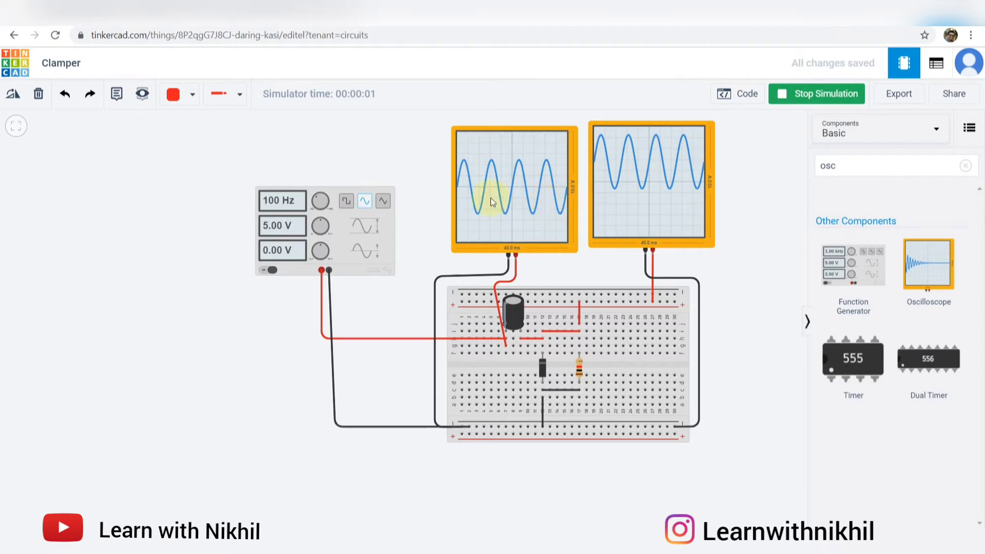
scroll(490, 210, "up", 2)
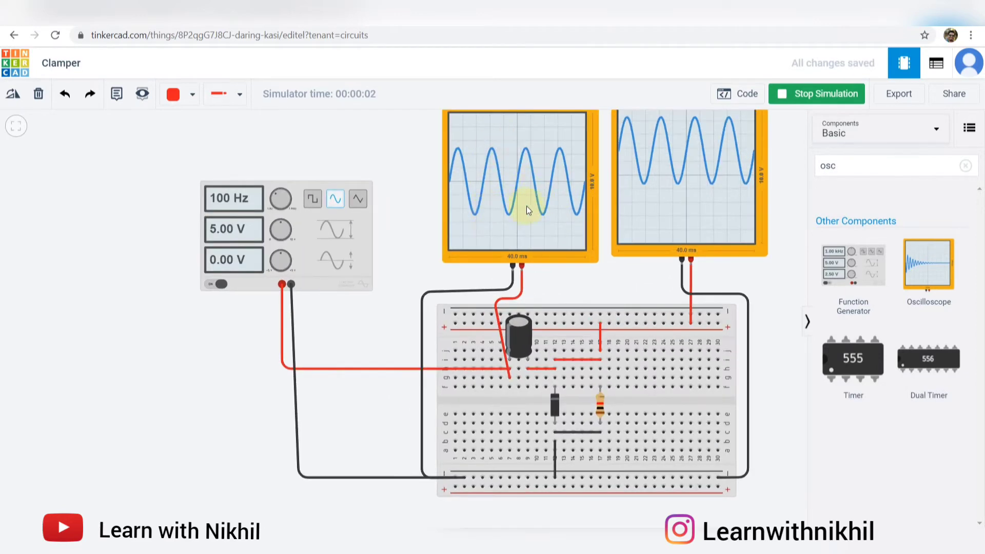
left_click_drag(771, 236, 776, 278)
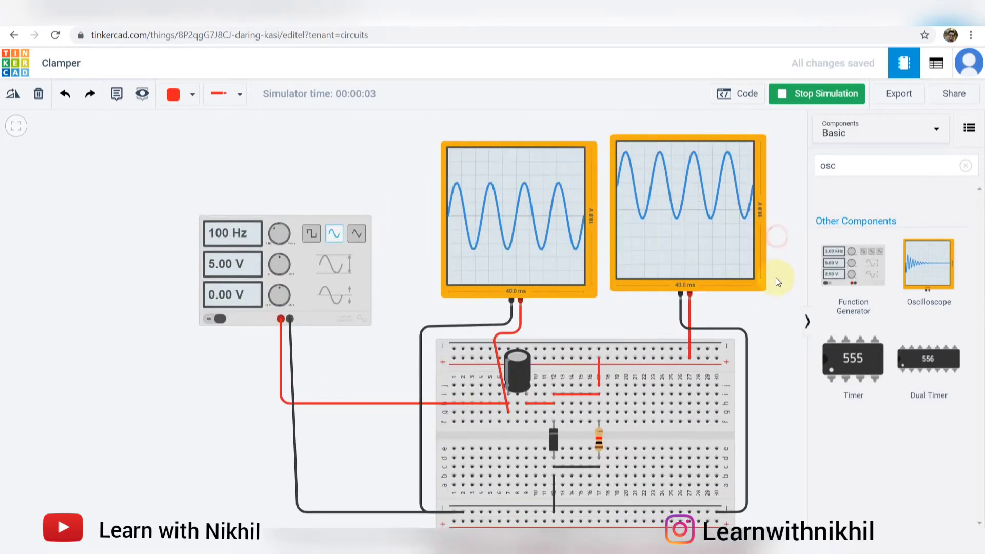
scroll(614, 223, "up", 2)
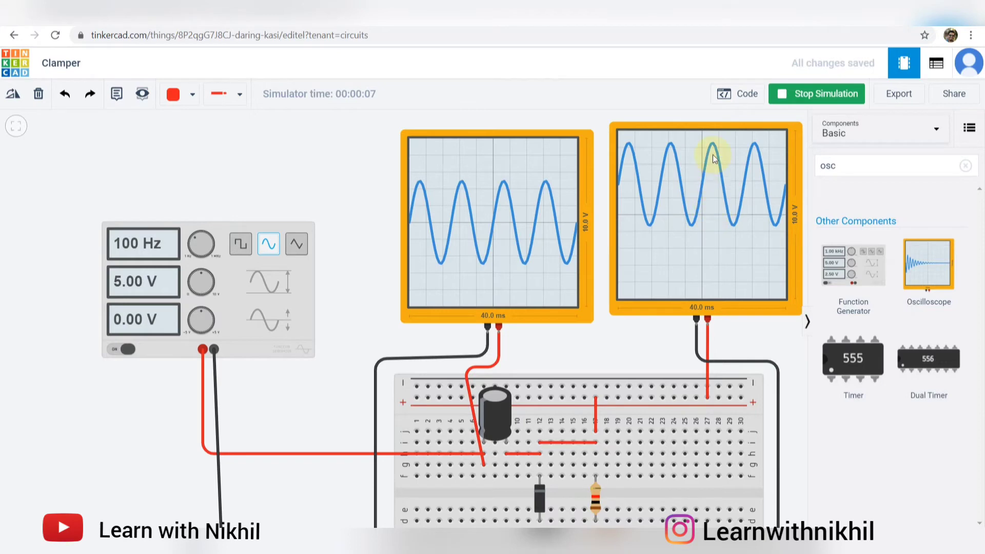
Examine the input and output waveforms on the two oscilloscopes up close to read their voltage levels in grid divisions
scroll(713, 158, "up", 1)
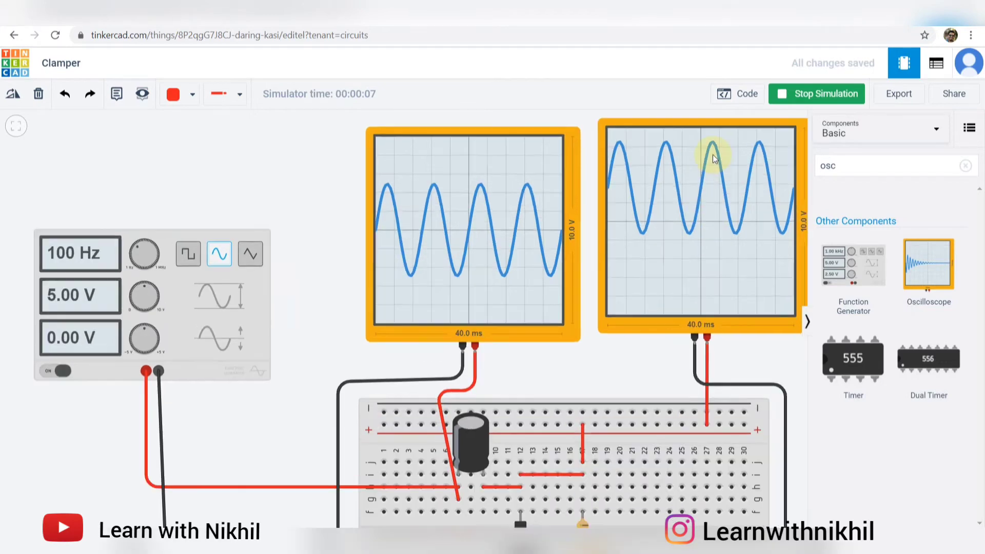
left_click(688, 113)
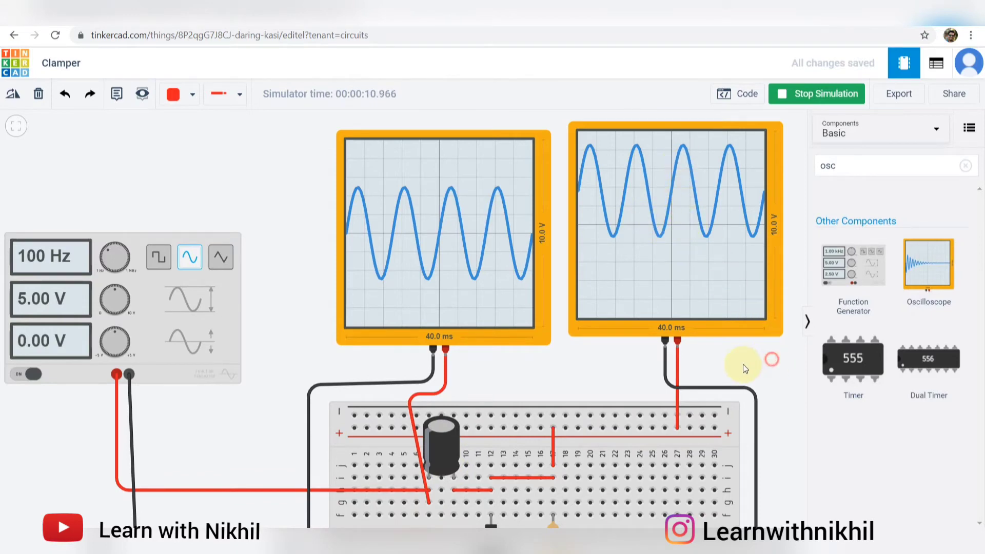
left_click_drag(743, 365, 714, 370)
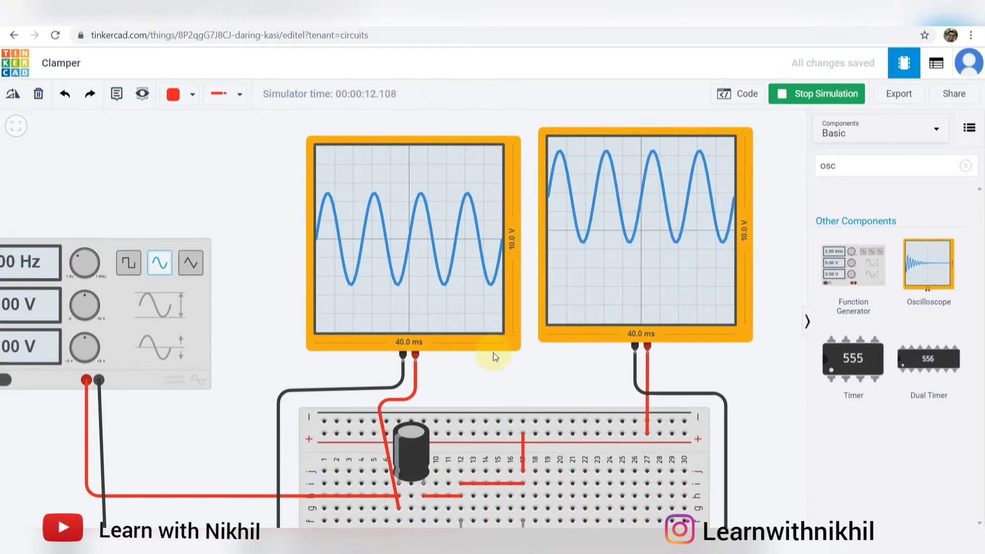
left_click(363, 544)
left_click(154, 185)
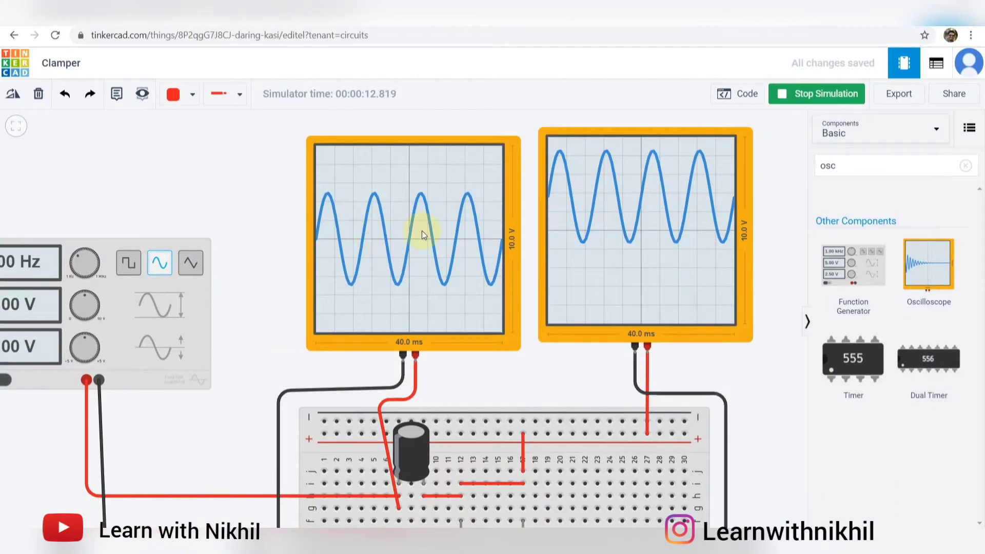
scroll(422, 229, "up", 2)
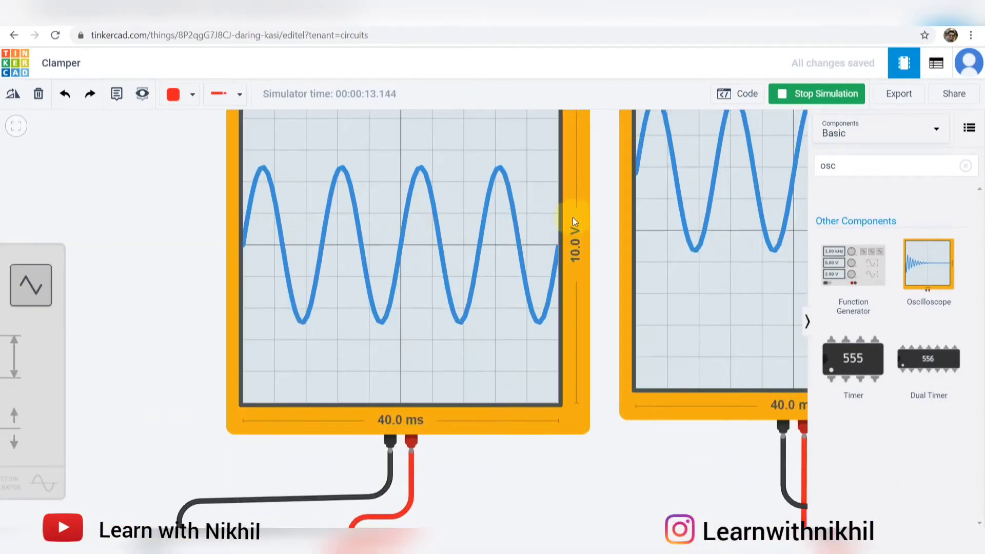
scroll(538, 125, "up", 2)
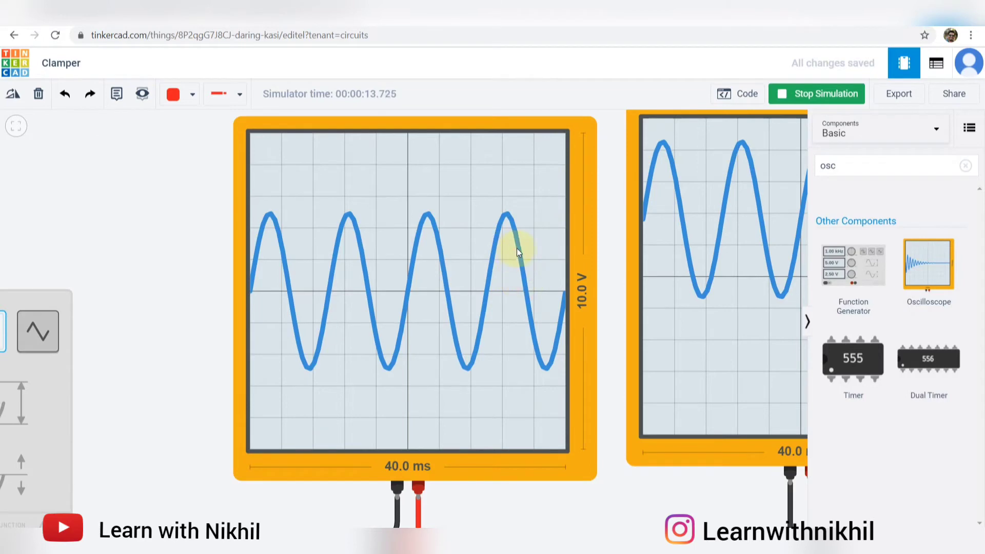
scroll(264, 310, "down", 2)
left_click_drag(248, 300, 423, 266)
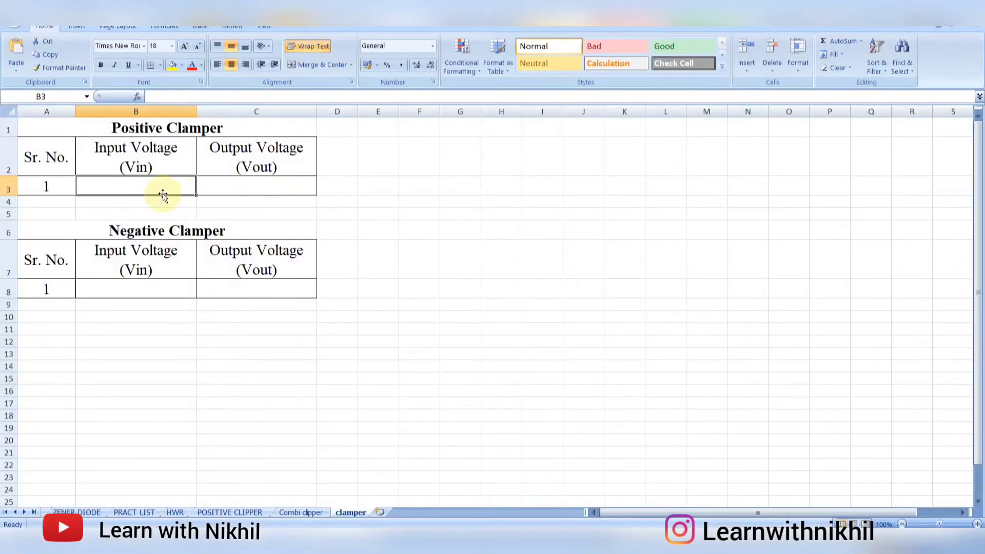
In the Excel clamper sheet, enter the formula =2.5*5 as the Positive Clamper's input voltage in cell B3
type("=2.")
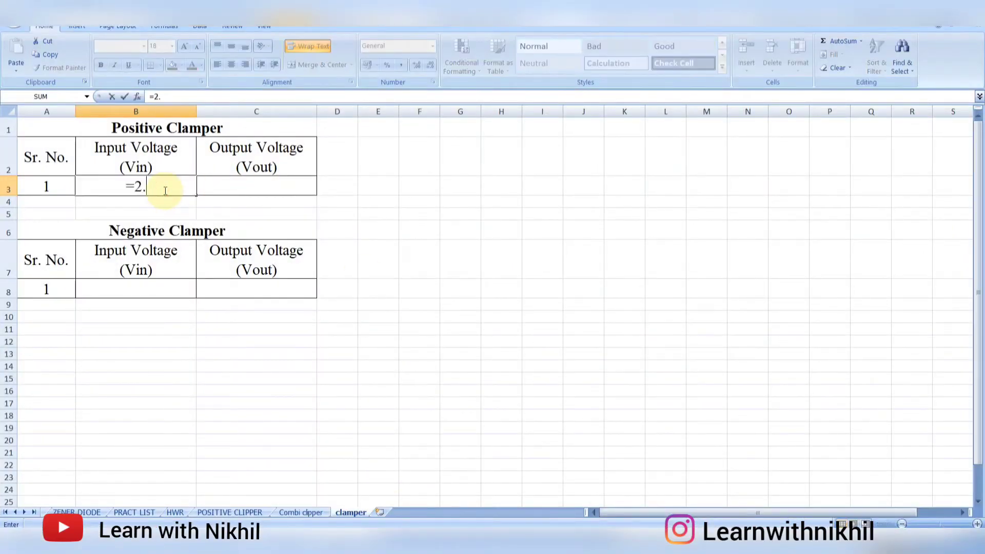
type("5*5")
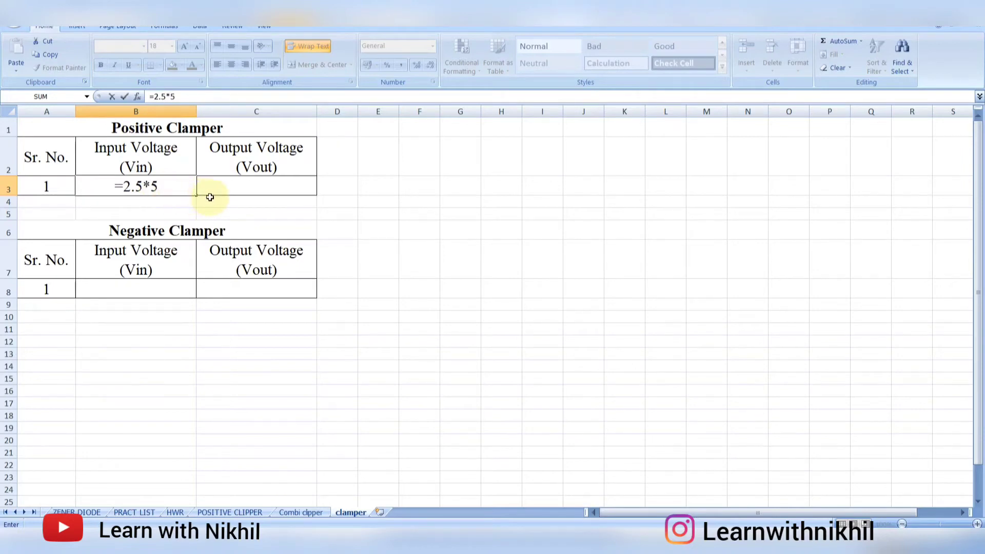
key("Return")
left_click(179, 191)
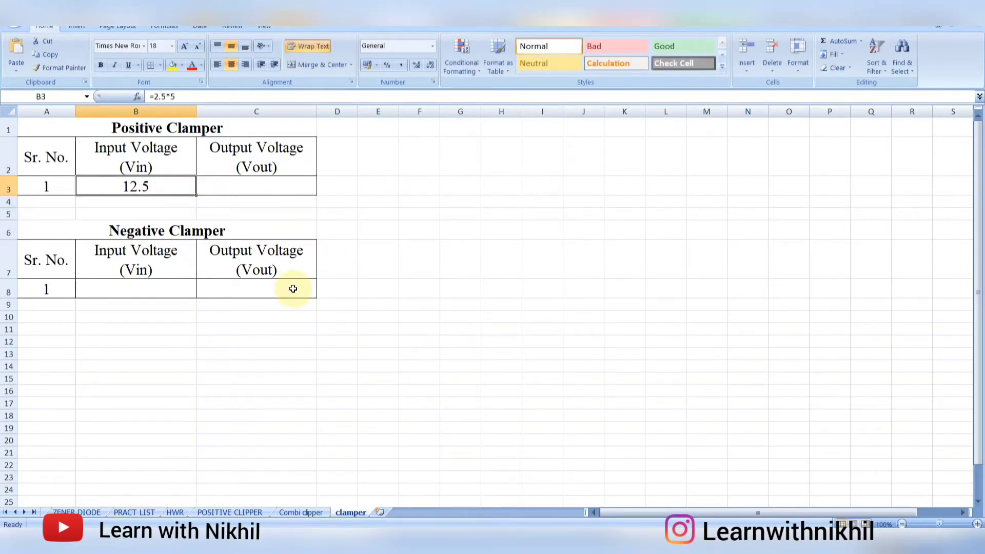
Check the output waveform in Tinkercad and enter =4.3*5 as the Positive Clamper's output voltage in cell C3 of the Excel sheet
key("alt+Tab")
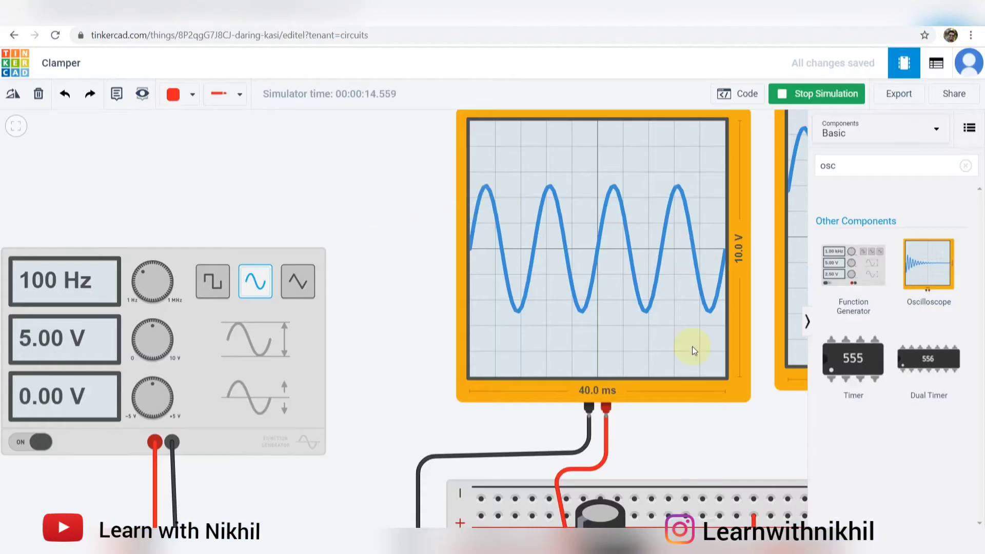
left_click_drag(745, 435, 506, 462)
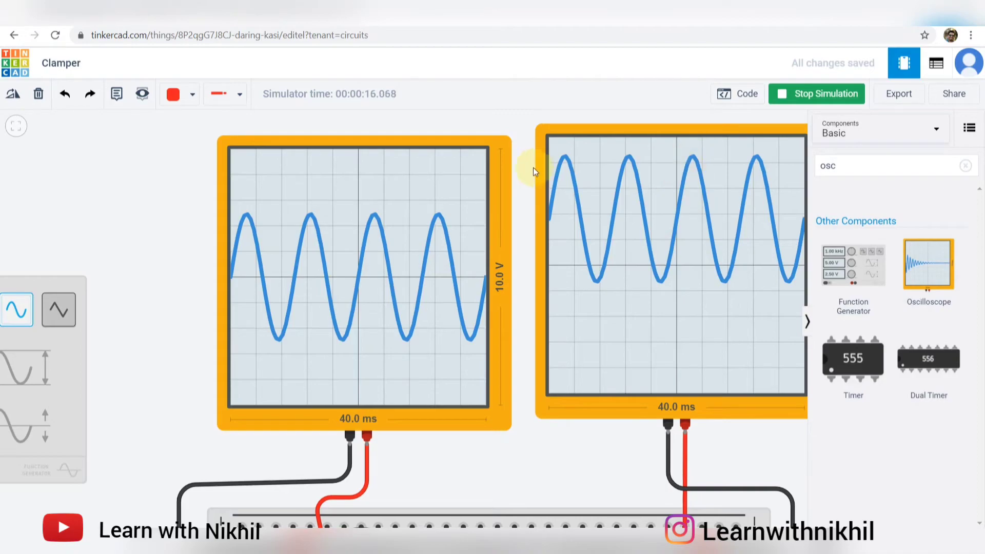
scroll(534, 167, "down", 2)
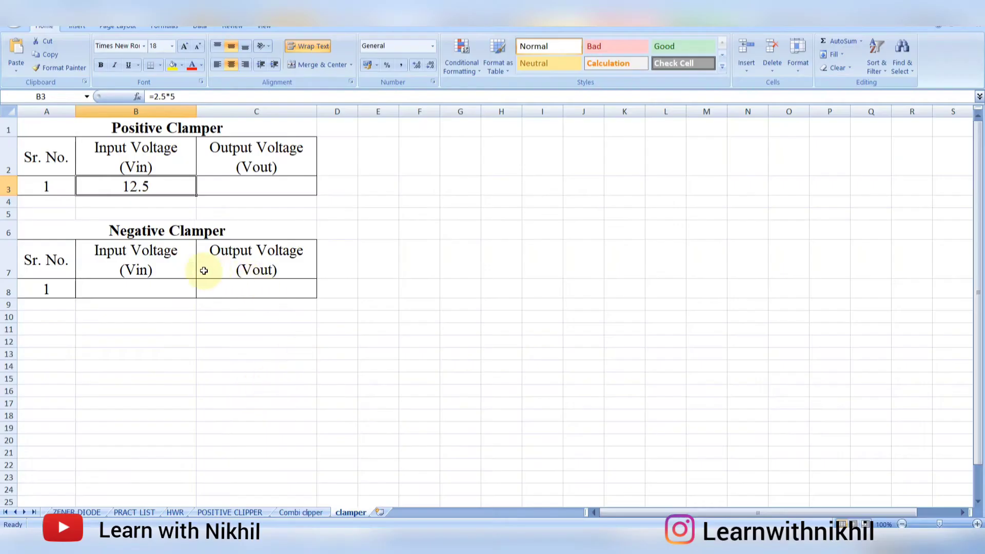
left_click(252, 189)
type("+")
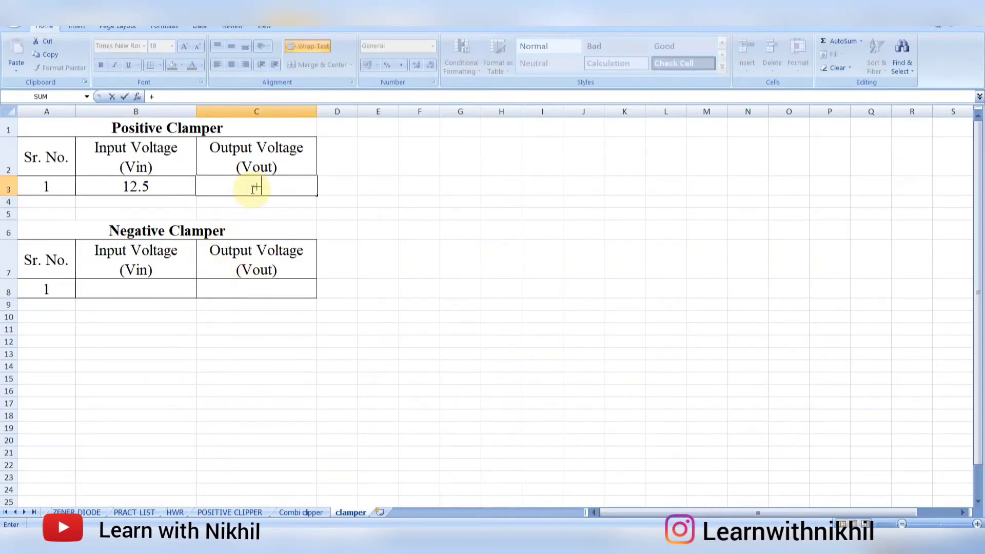
key("BackSpace")
type("=4.3")
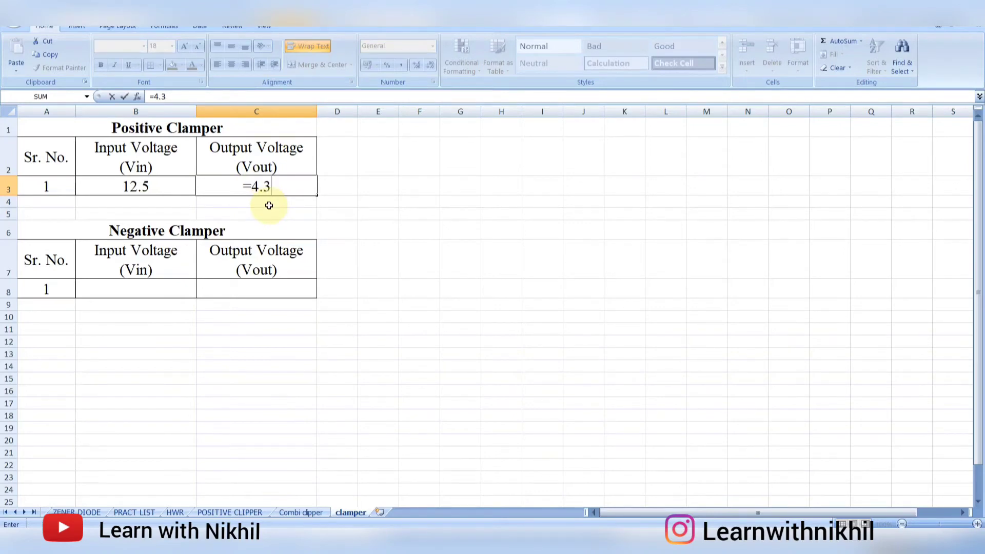
type("*5")
key("Return")
left_click(273, 189)
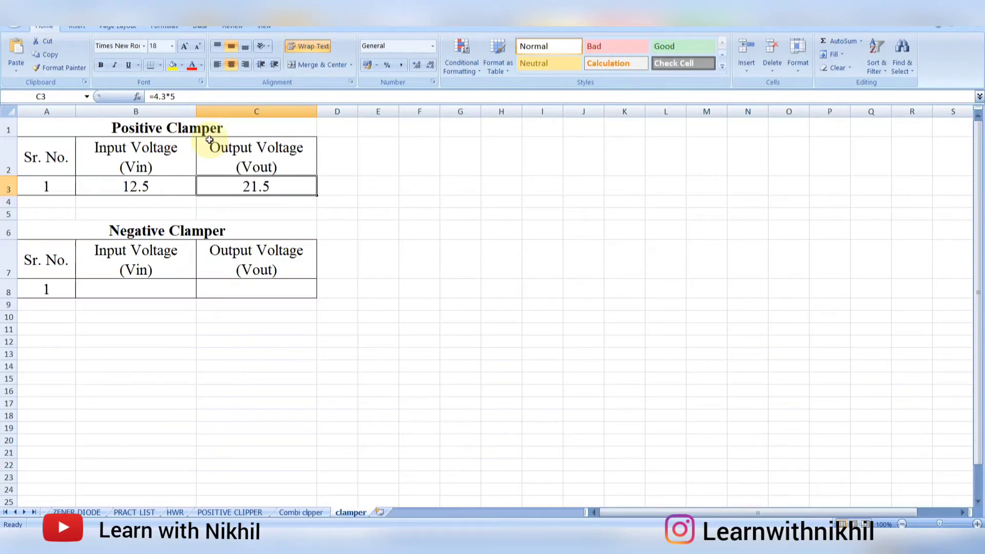
Switch back to Tinkercad and stop the simulation of the positive clamper circuit
key("alt+Tab")
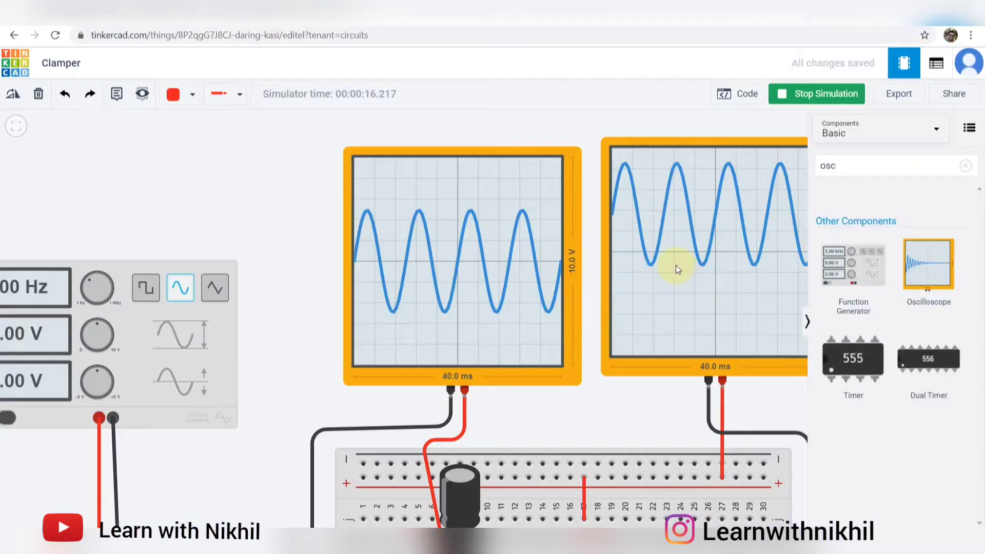
scroll(581, 273, "down", 3)
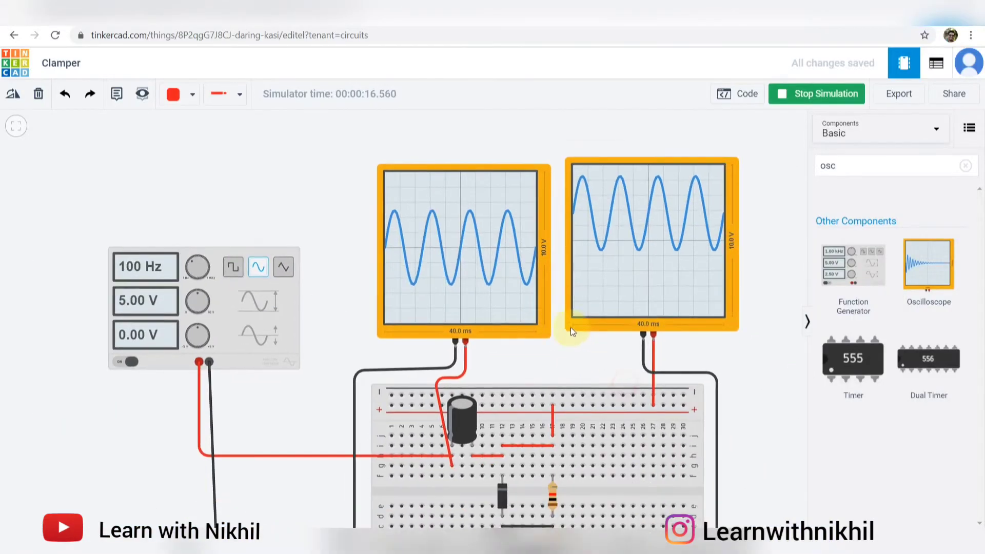
scroll(570, 328, "down", 2)
left_click(821, 94)
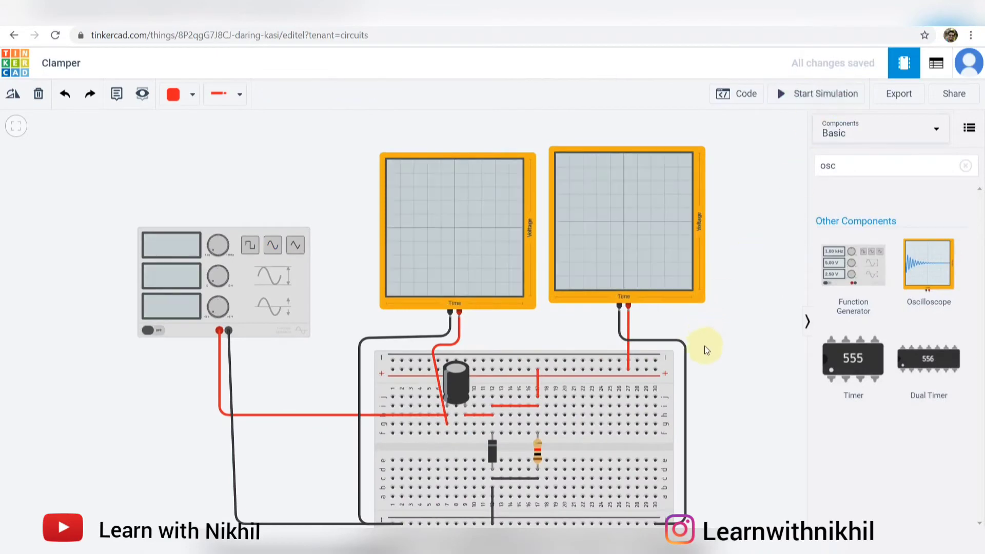
Review the polarized capacitor's properties and the placement of the components and wires on the breadboard
scroll(712, 337, "down", 2)
scroll(742, 255, "down", 1)
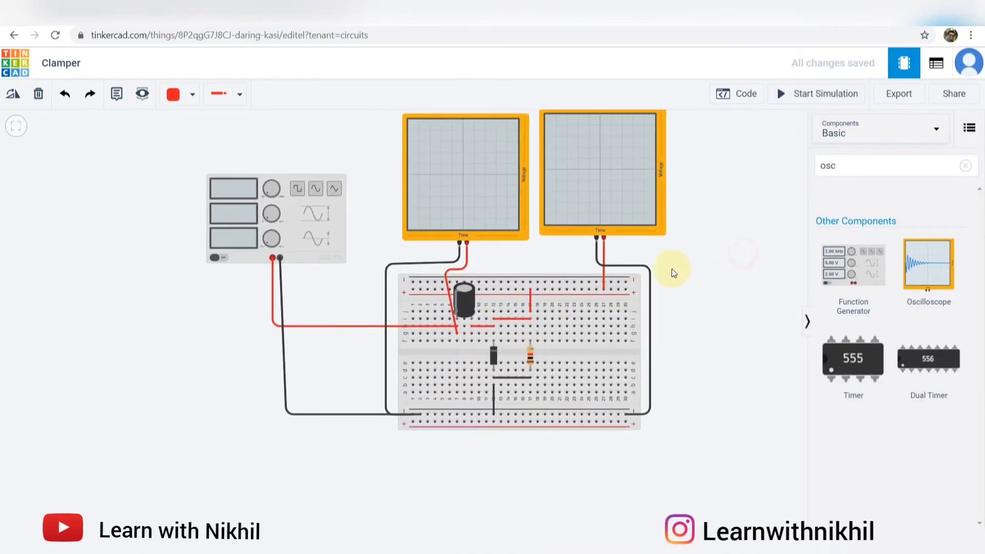
left_click(455, 311)
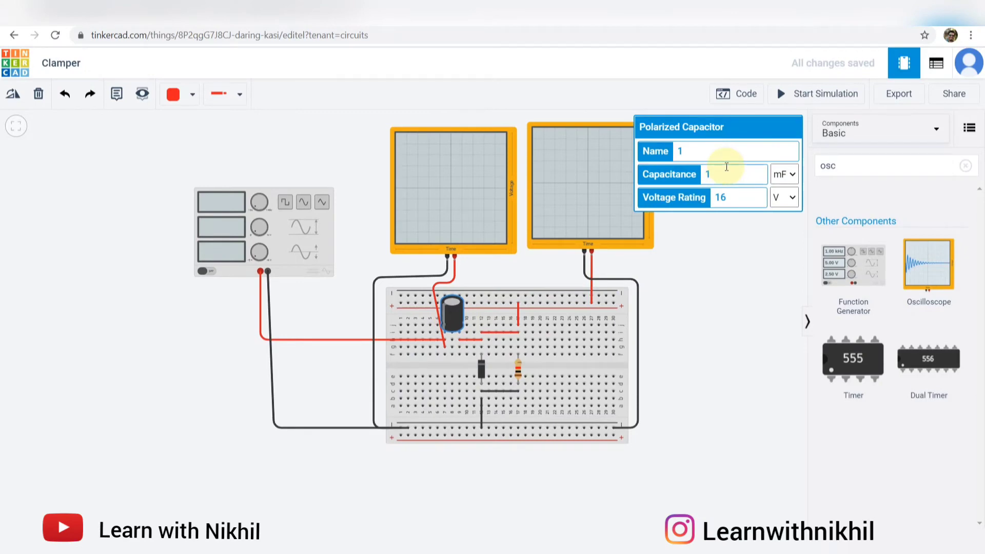
left_click(729, 299)
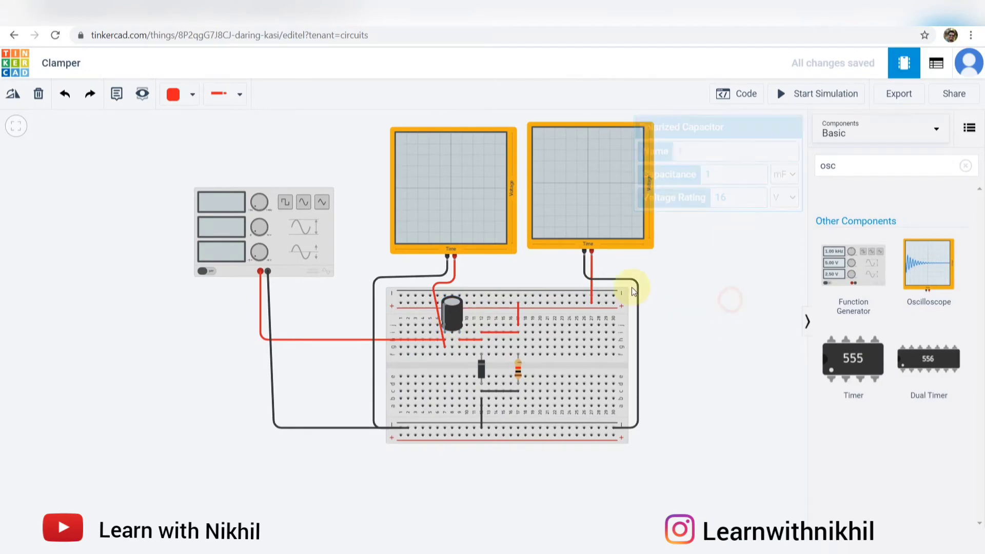
scroll(511, 279, "up", 2)
scroll(587, 278, "up", 2)
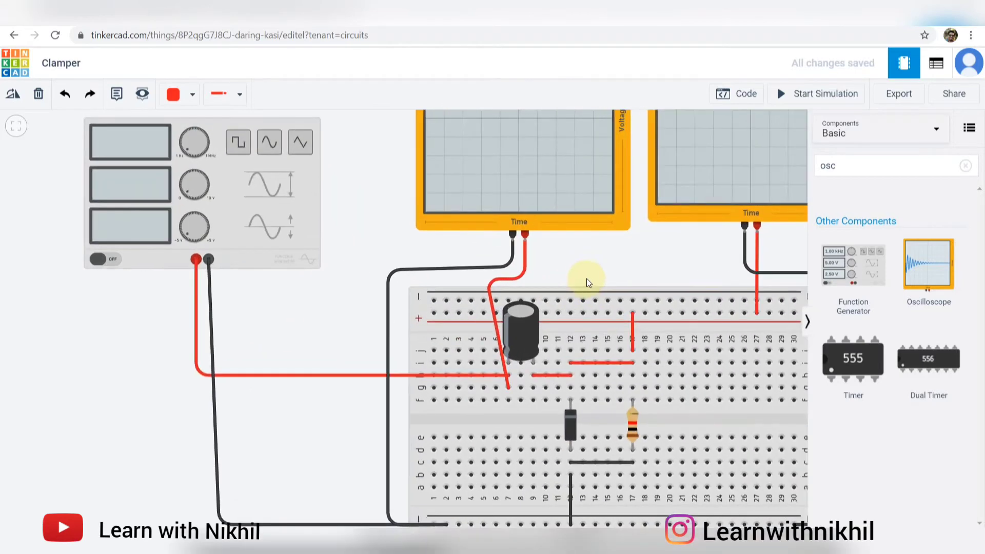
scroll(571, 292, "down", 2)
scroll(575, 291, "down", 2)
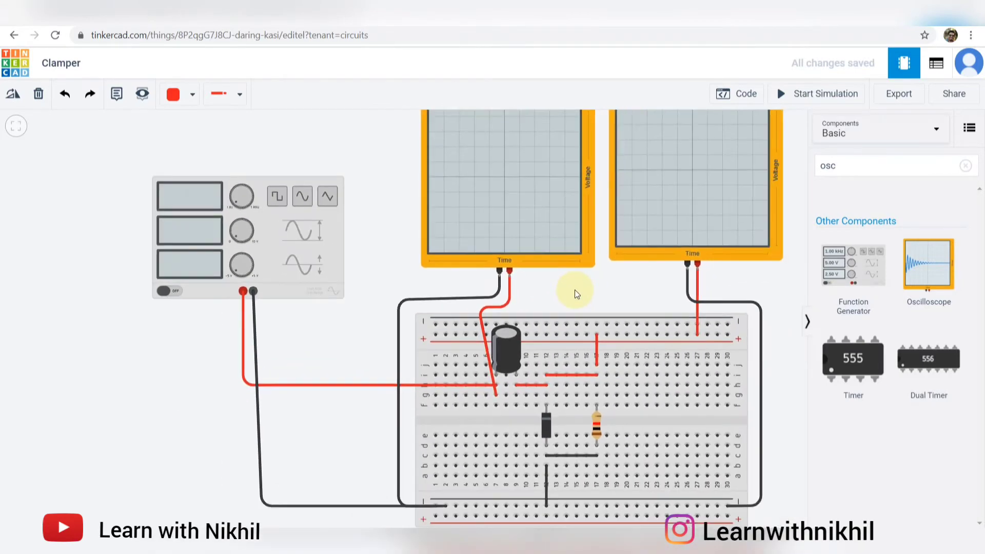
left_click_drag(532, 295, 495, 301)
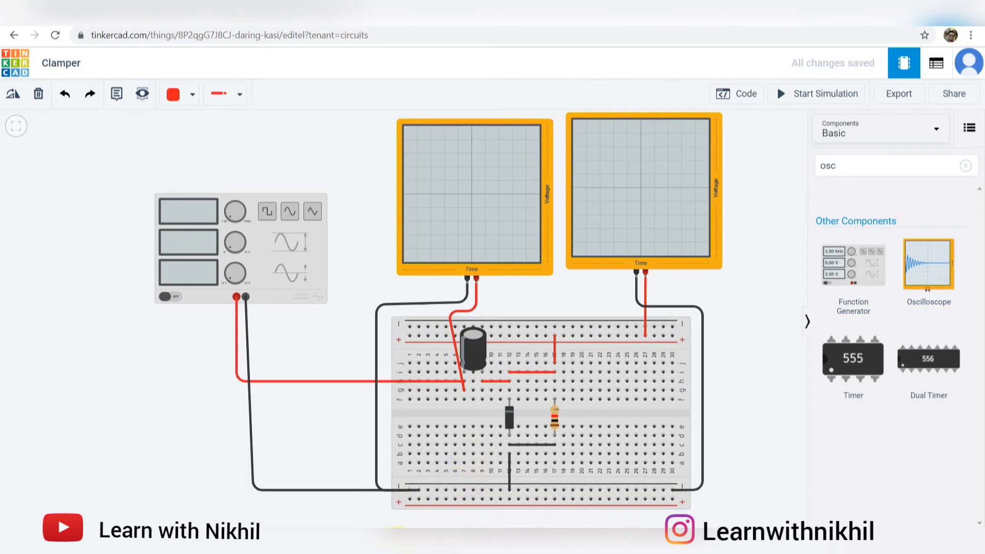
Bring up the clamper ckt.jpg image in Photos and examine the capacitor and diode polarity in the Negative Clamper schematic
left_click(462, 521)
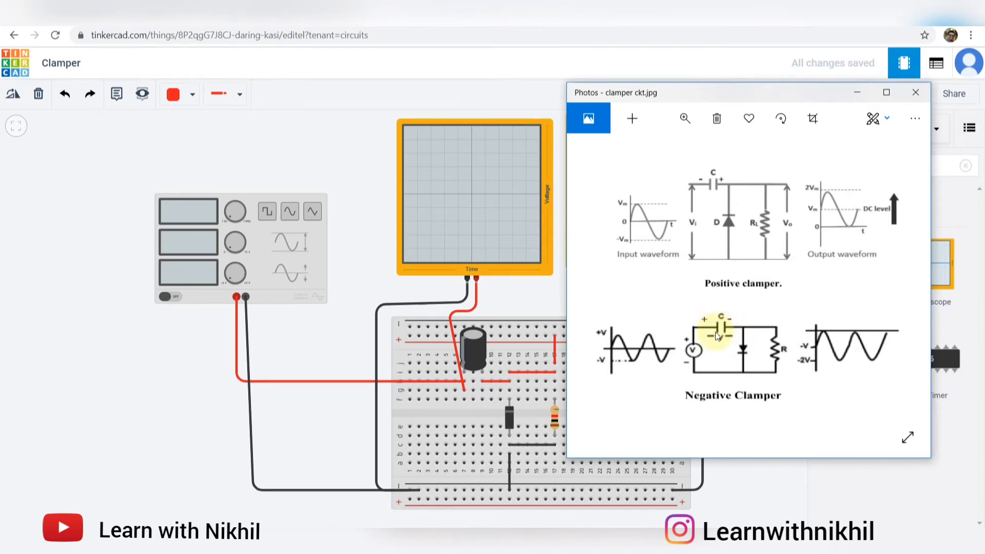
scroll(725, 333, "up", 1)
scroll(726, 334, "up", 4)
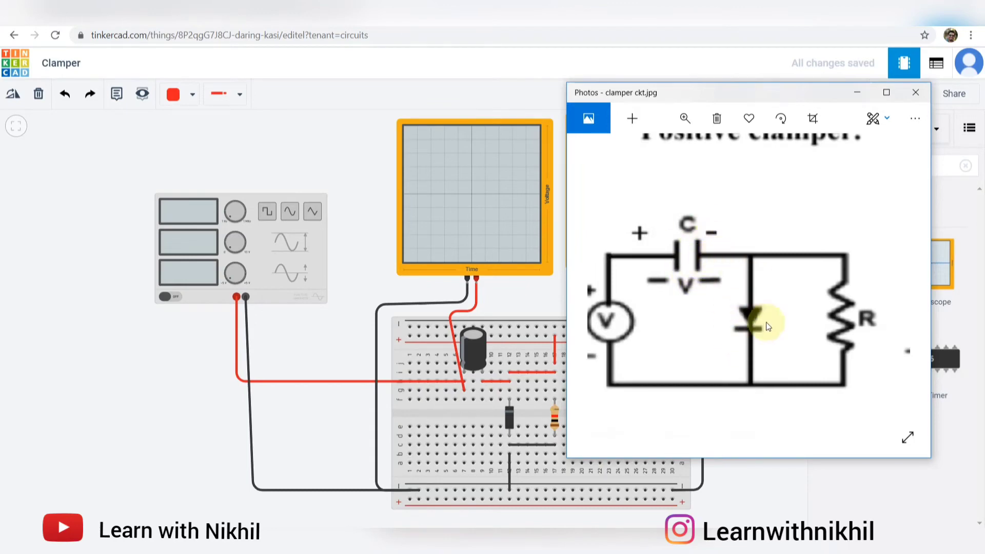
scroll(772, 315, "down", 5)
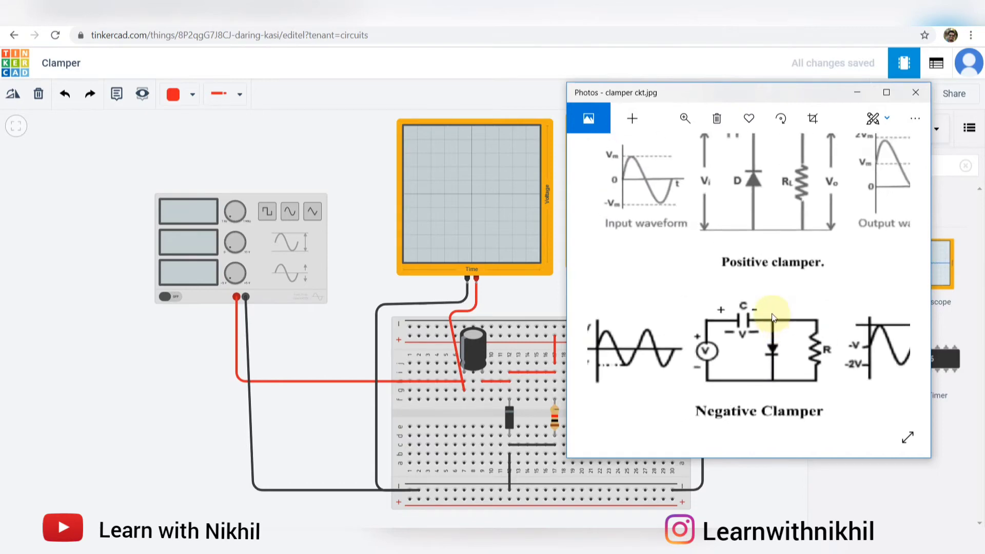
scroll(773, 313, "down", 1)
left_click(524, 301)
Reverse the capacitor and the diode on the breadboard to match the negative clamper, keeping each connected to its original columns
left_click(473, 347)
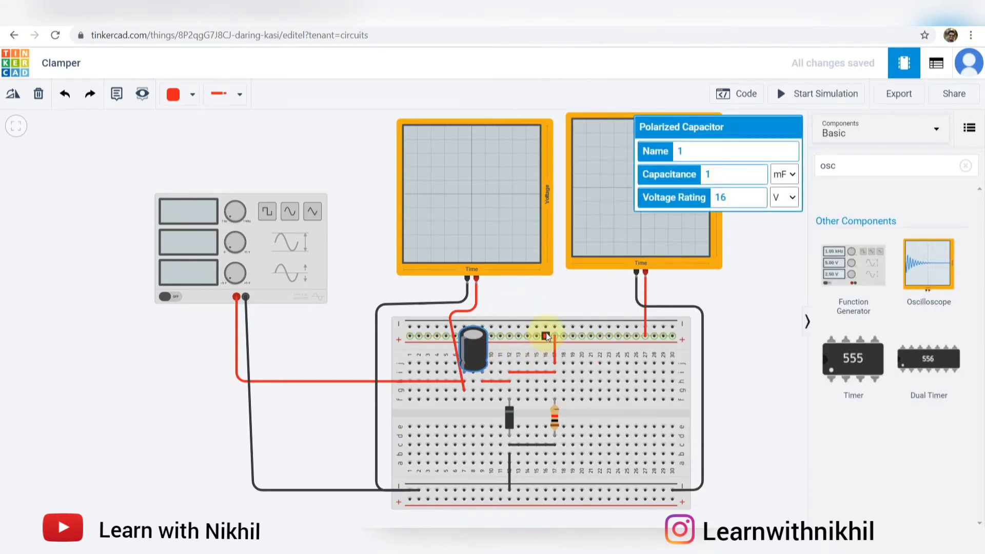
left_click_drag(547, 337, 480, 373)
left_click(516, 422)
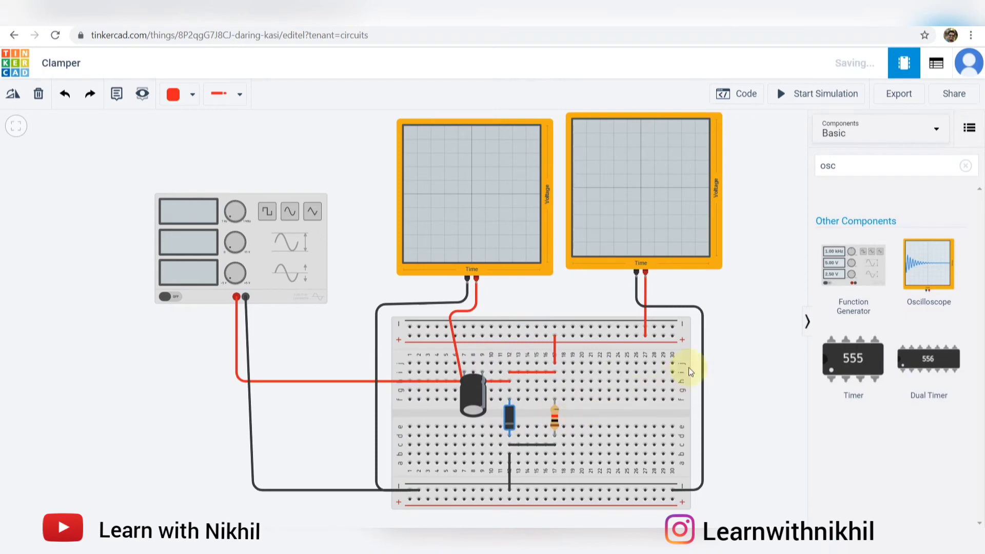
Start the simulation of the negative clamper and compare the input and output waveforms on the two oscilloscopes up close
scroll(754, 326, "down", 1)
left_click_drag(755, 326, 713, 318)
left_click(834, 102)
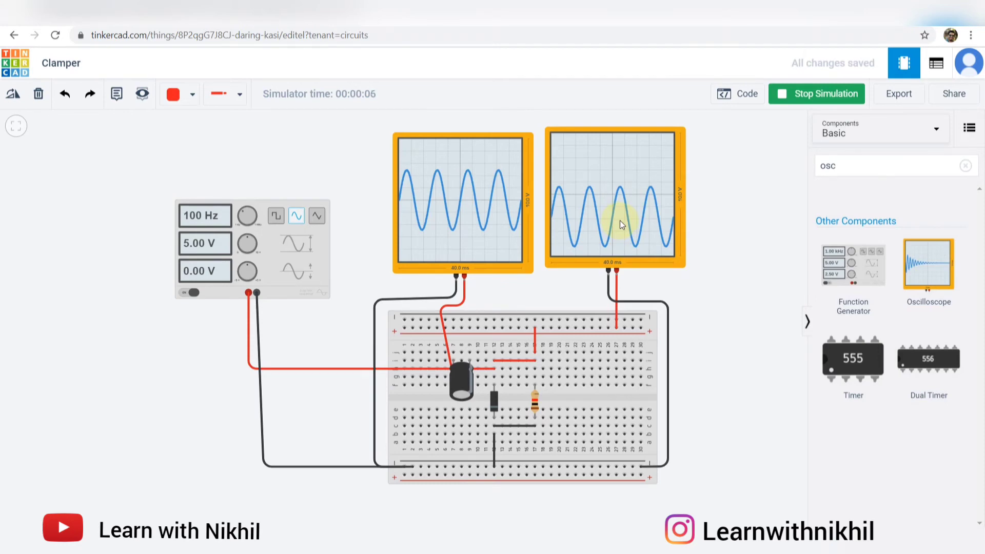
scroll(636, 219, "up", 5)
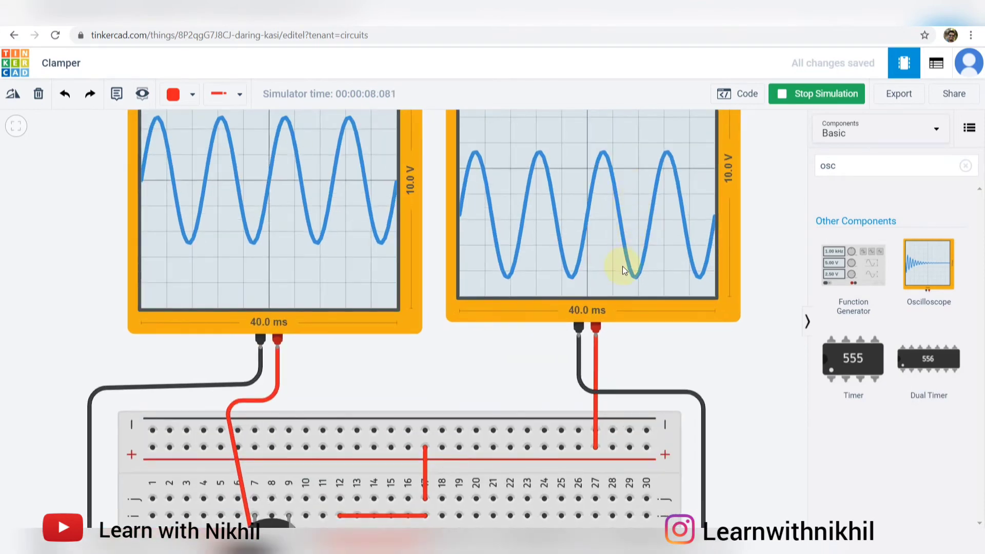
scroll(467, 365, "down", 2)
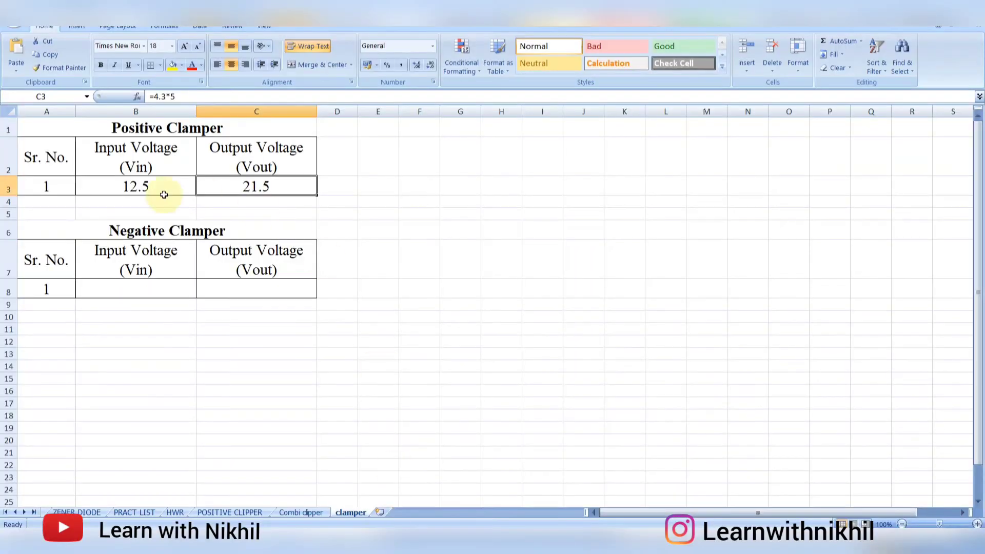
In the Excel sheet, copy the Positive Clamper's input voltage into the Negative Clamper's input cell B8 and select output cell C8
left_click(167, 190)
key("ctrl+c")
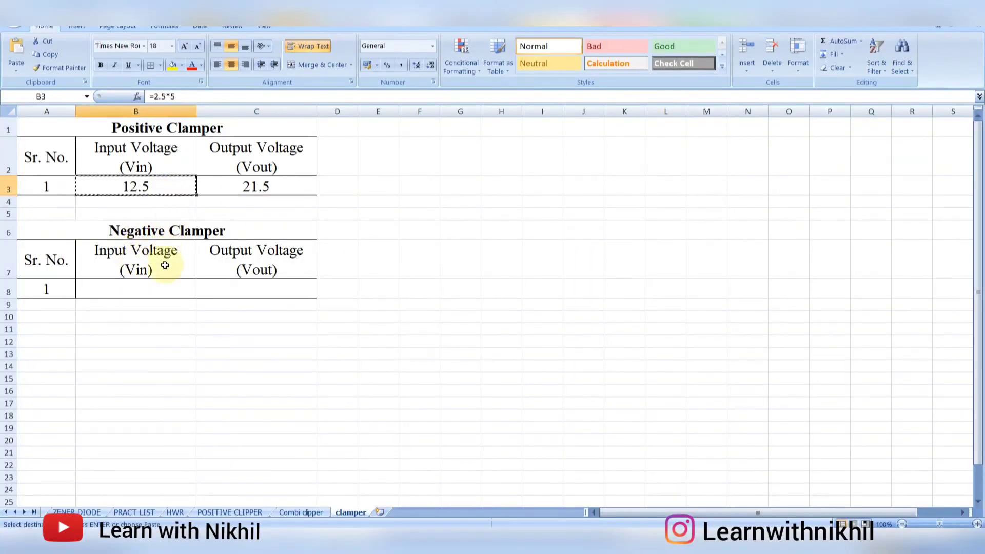
left_click(159, 287)
key("ctrl+v")
left_click(252, 296)
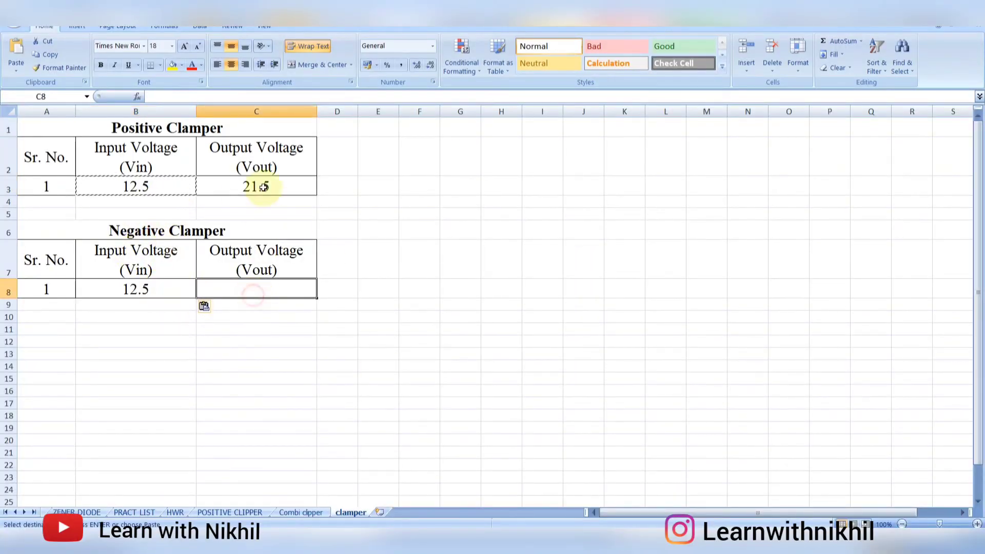
Enter -21.5 as the Negative Clamper's output voltage in cell C8
left_click(266, 187)
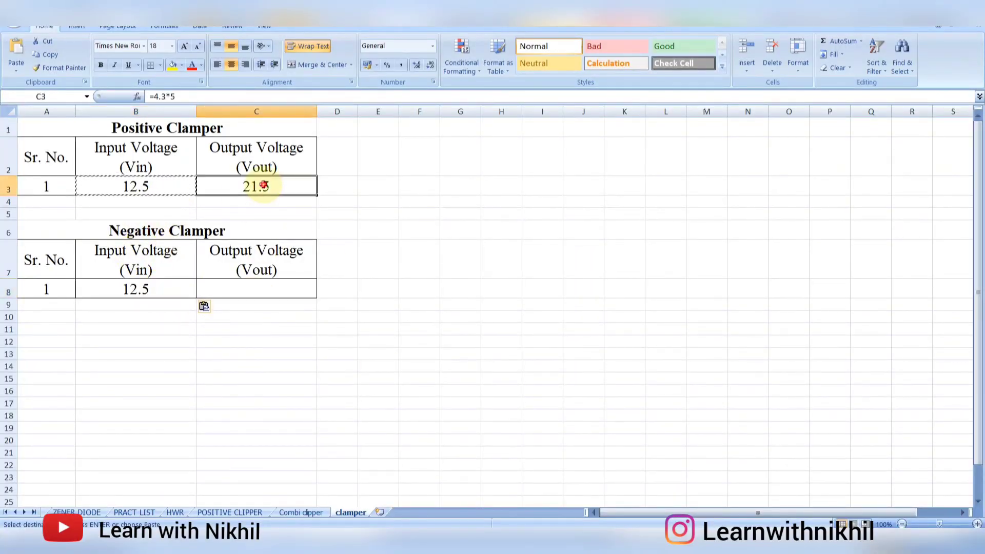
left_click(264, 293)
type("-")
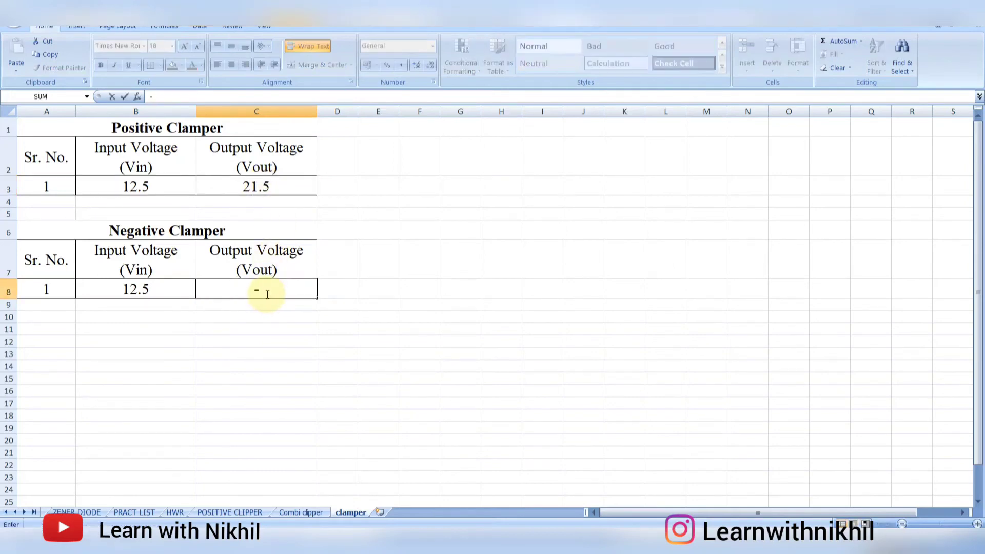
type("21.5")
key("Tab")
left_click(418, 259)
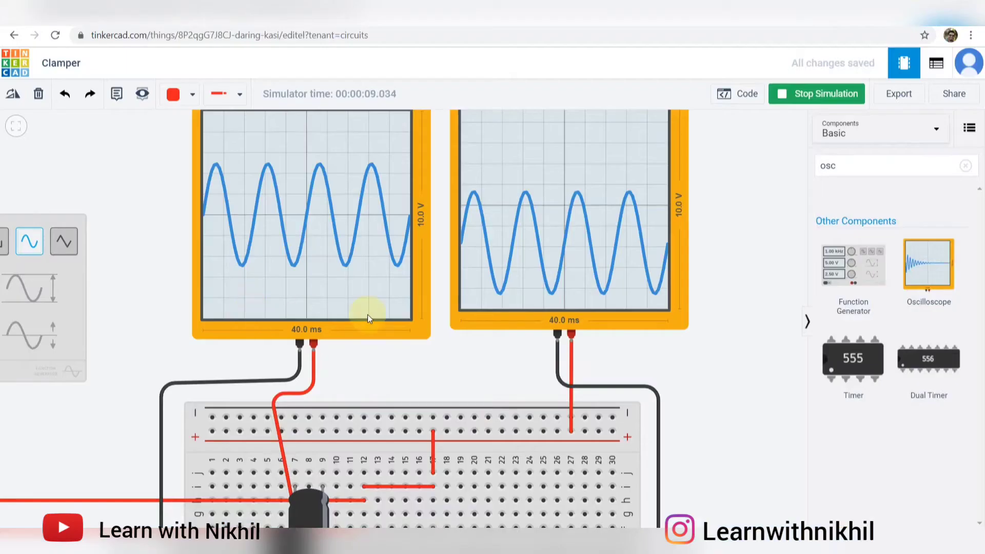
In the Tinkercad Clamper circuit, bring the whole circuit into view and stop the running simulation
scroll(368, 315, "down", 5)
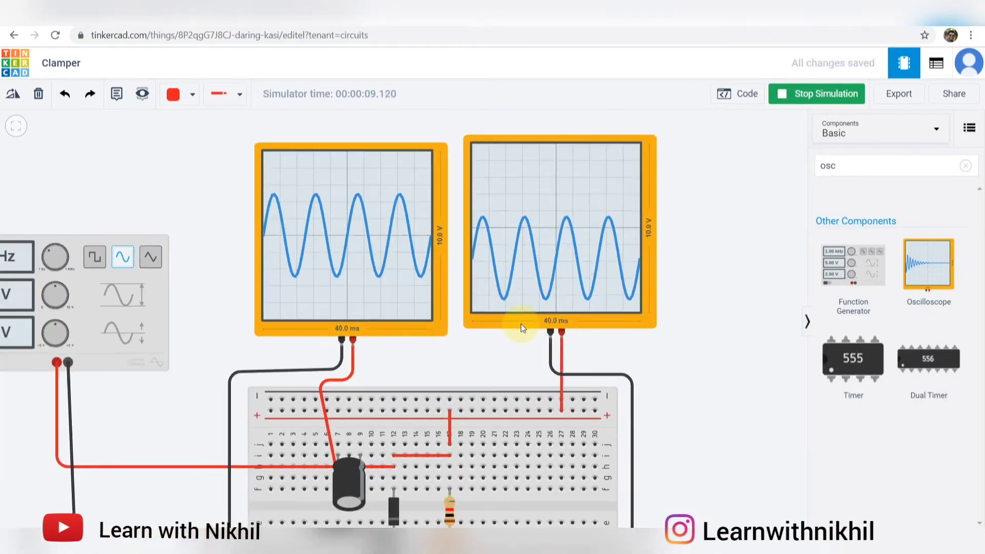
left_click_drag(702, 338, 738, 310)
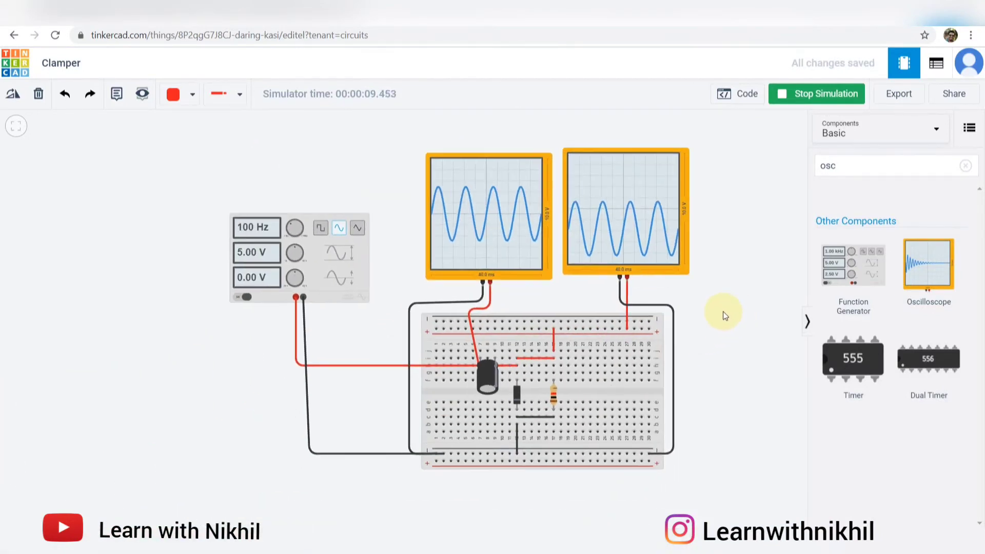
left_click(812, 101)
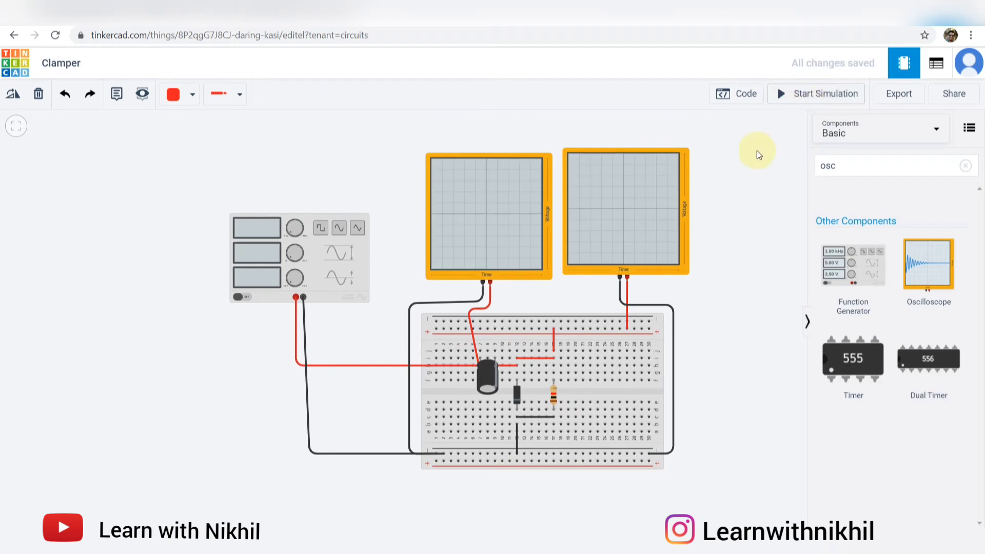
Add a note reading "Input signal" at the upper edge of the oscilloscope connected to the circuit's input
scroll(775, 127, "down", 1)
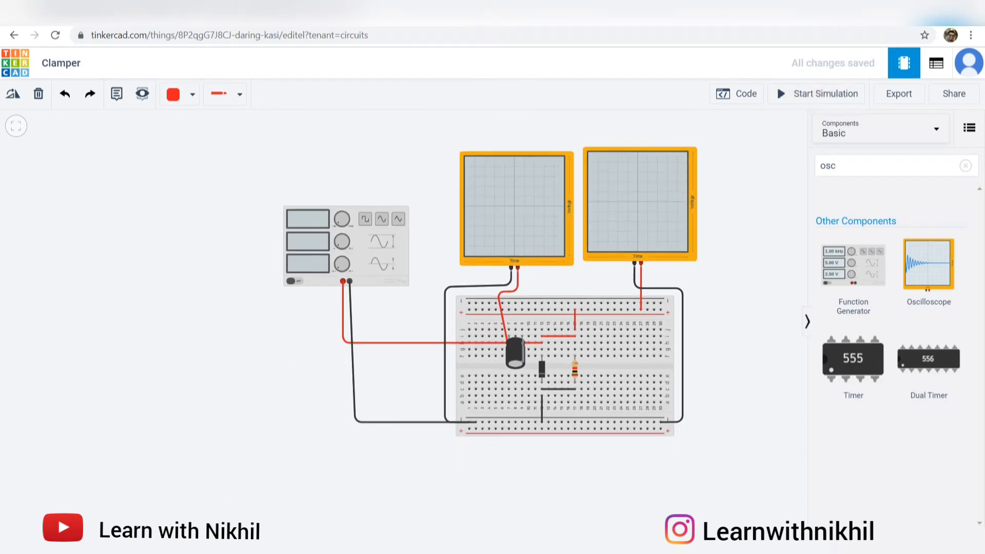
scroll(559, 137, "up", 2)
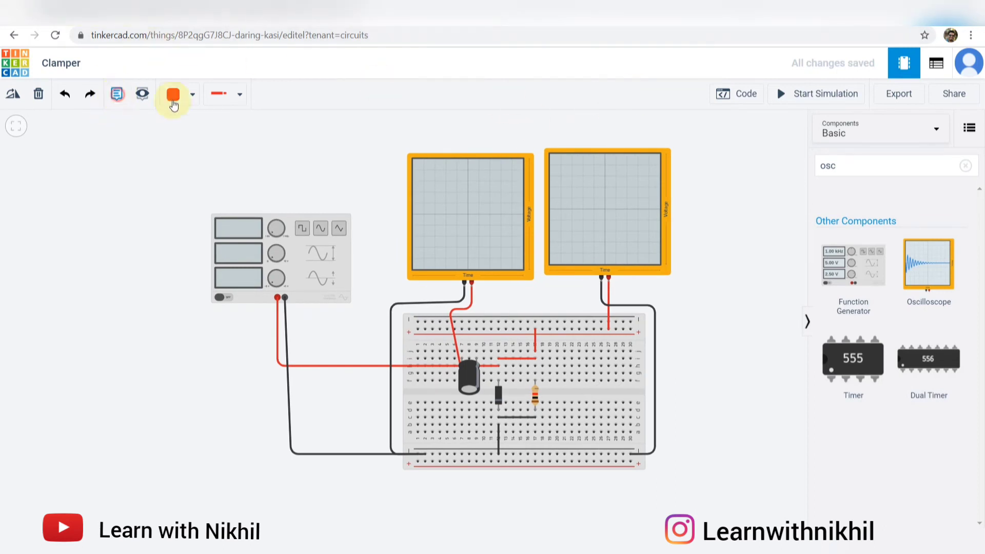
left_click(121, 97)
left_click(444, 136)
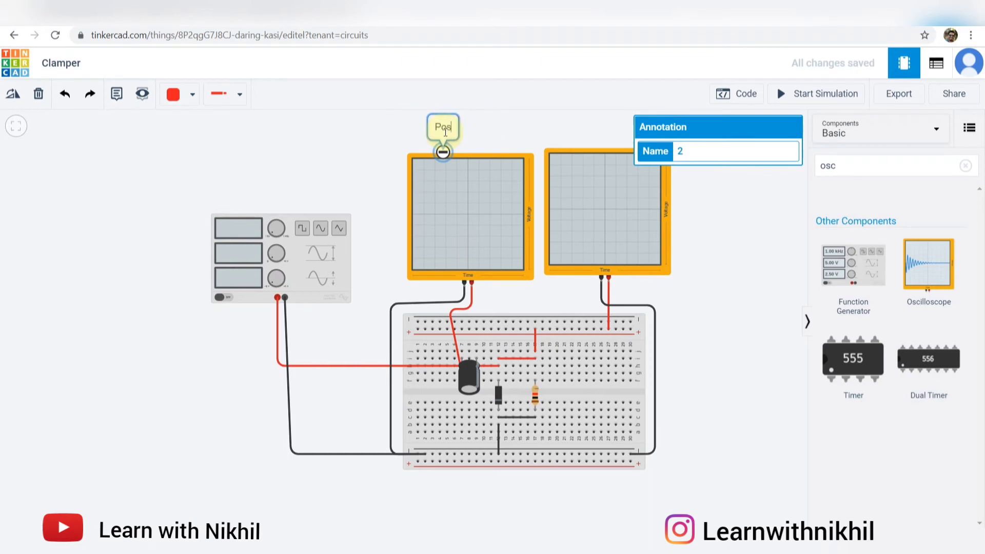
type("In")
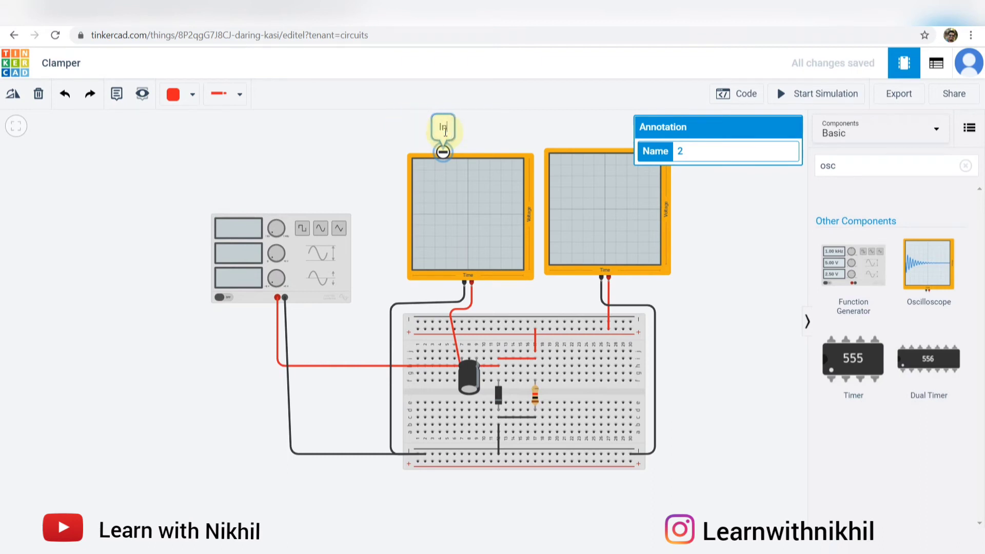
type("put si")
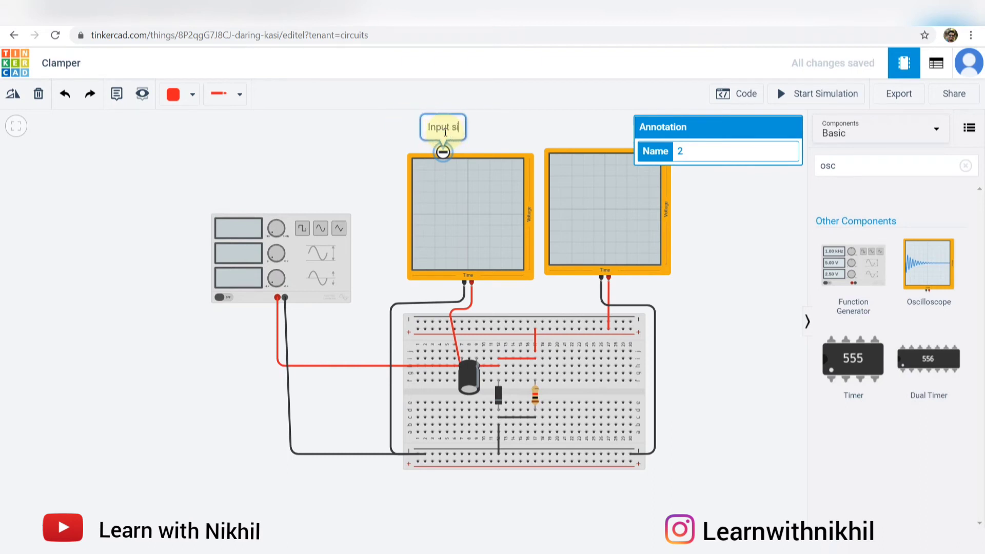
type("gnal")
left_click(522, 121)
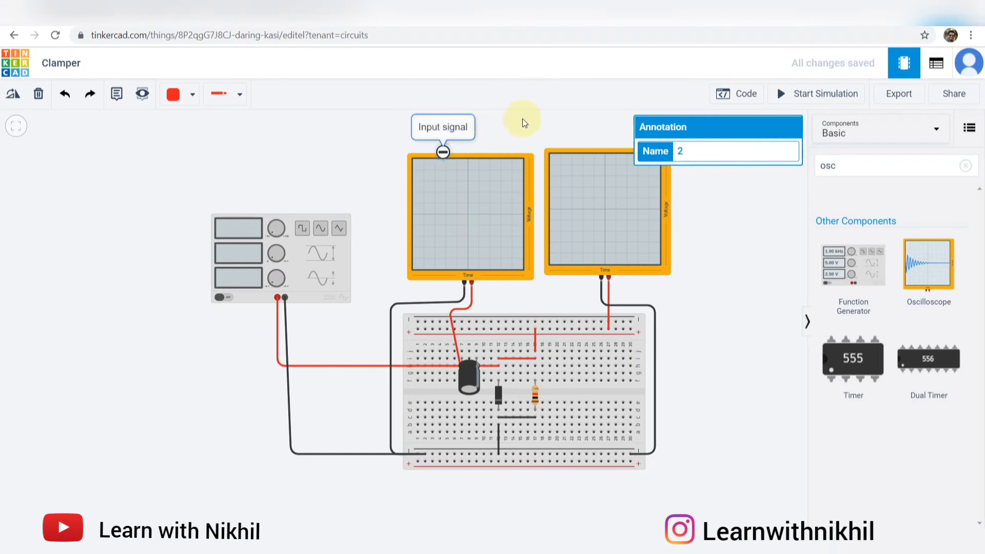
Add a note reading "Output Signal" at the upper edge of the oscilloscope connected to the circuit's output
left_click(117, 94)
left_click(592, 143)
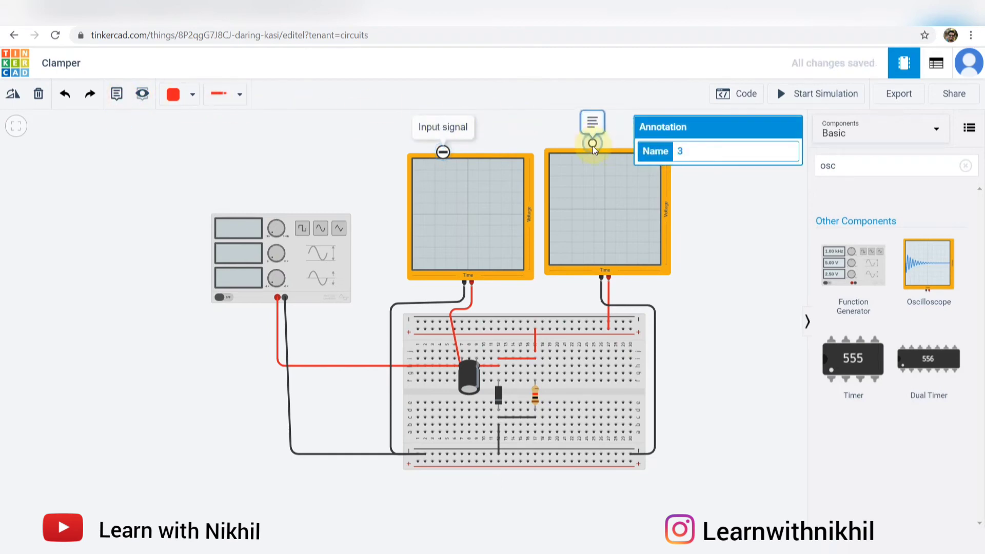
type("Outp")
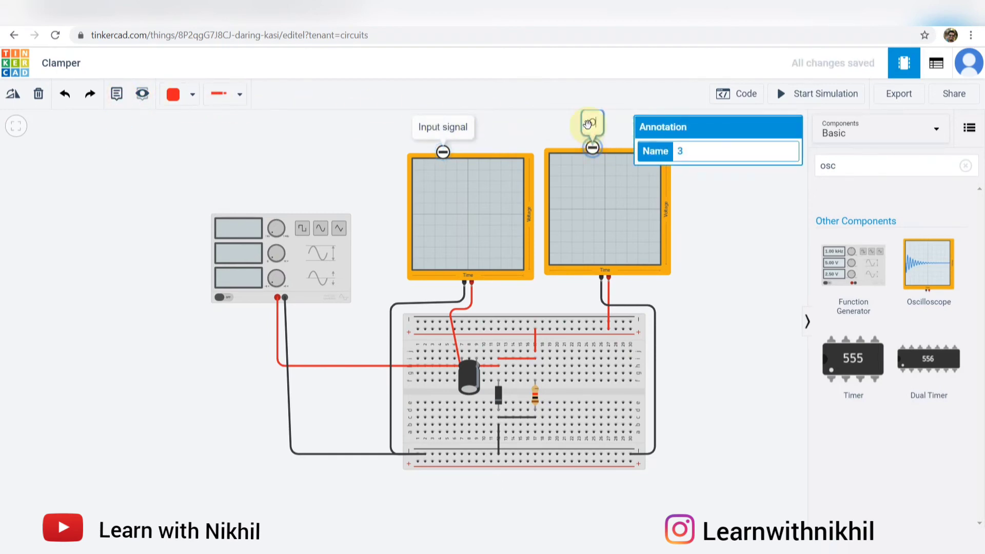
type("ut Signal")
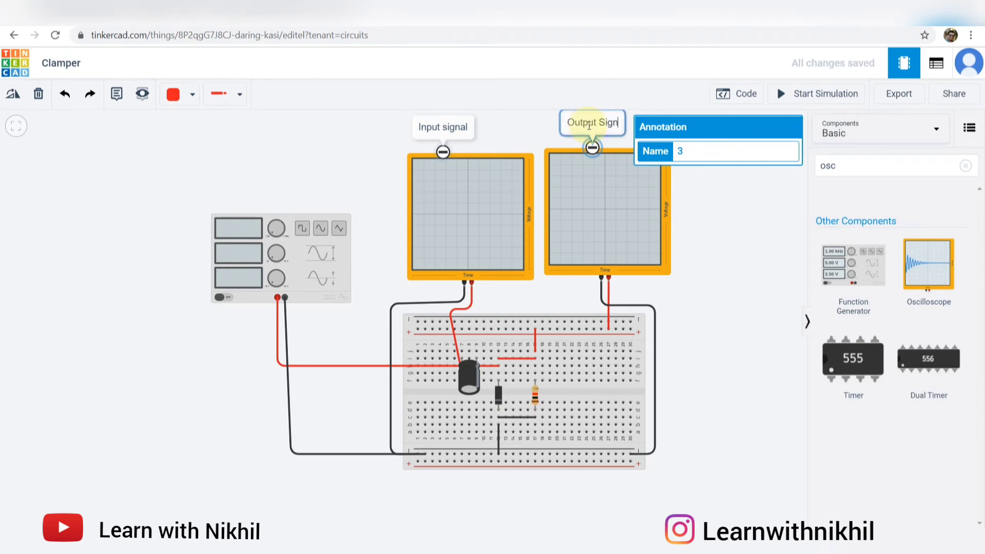
left_click(715, 209)
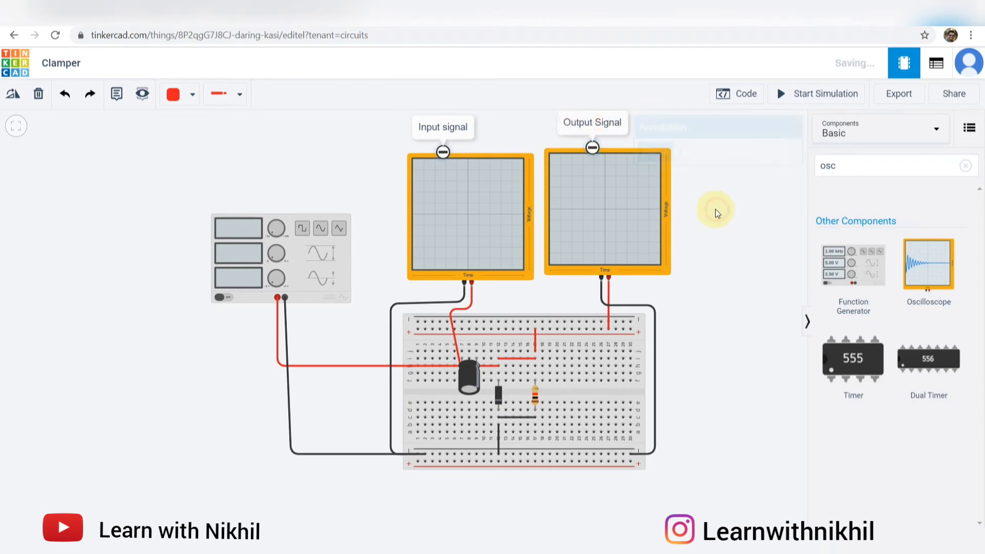
scroll(718, 211, "down", 1)
left_click_drag(720, 211, 687, 205)
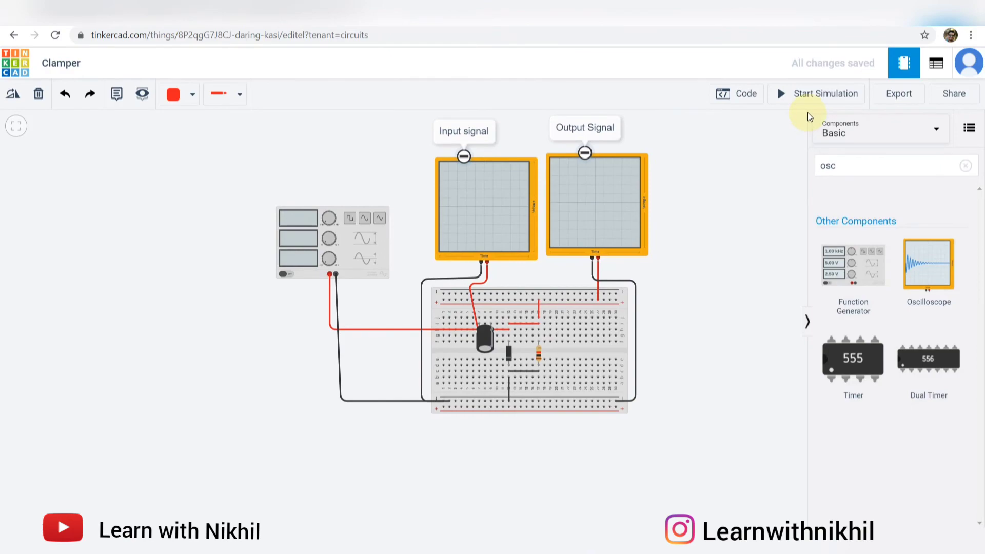